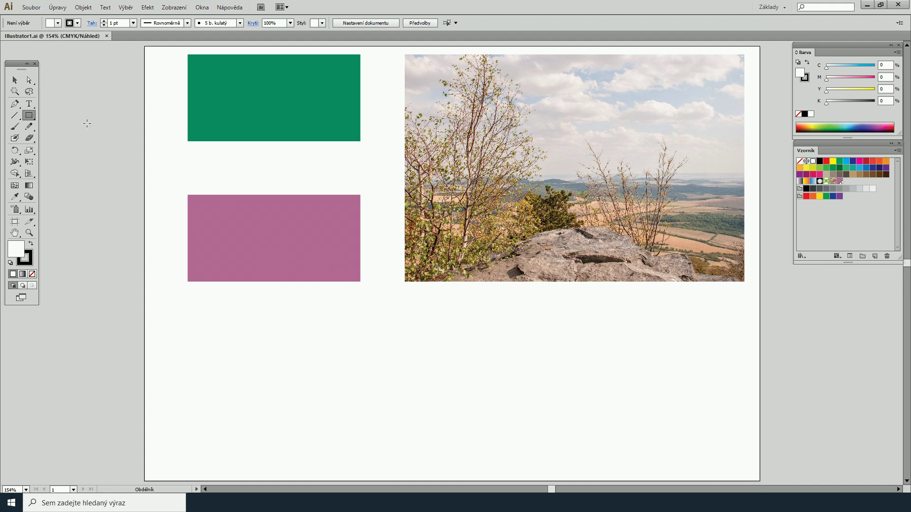
# - Inspect the colours of the green rectangle and the landscape photo, including the photo's colour mode
pyautogui.click(17, 79)
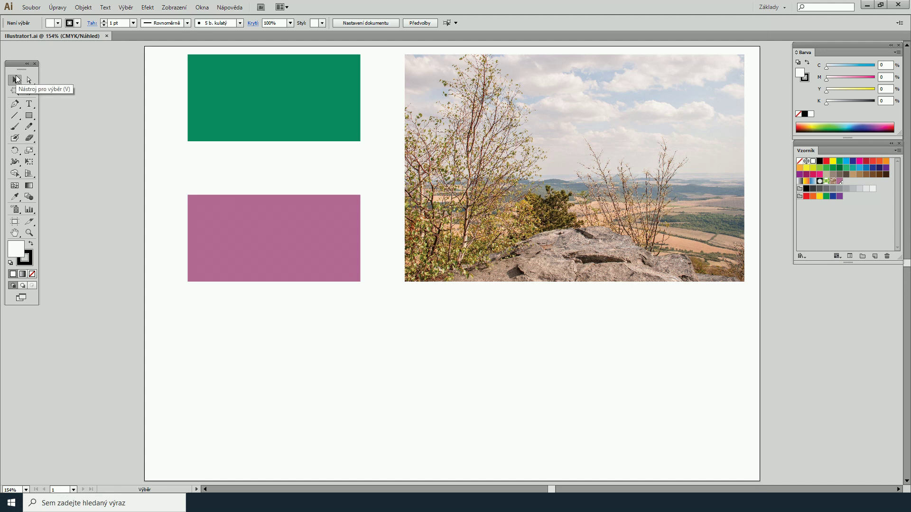
pyautogui.click(187, 70)
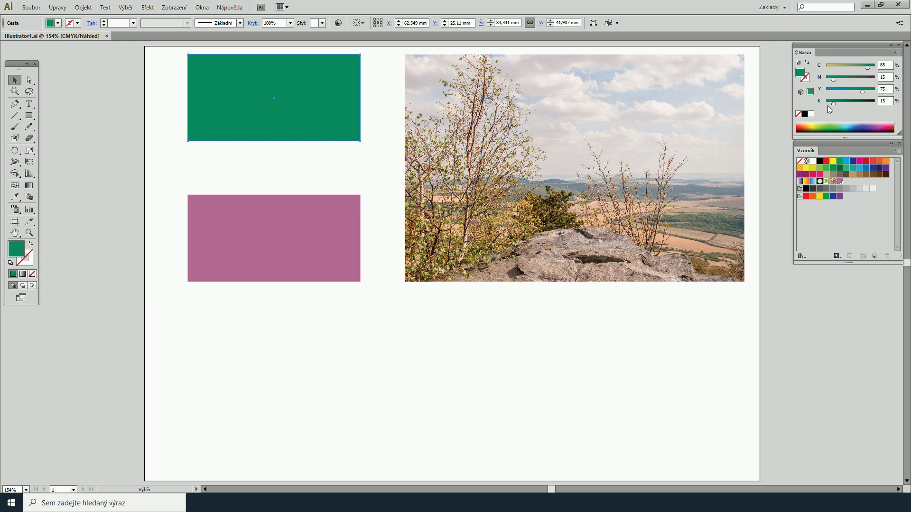
pyautogui.click(423, 92)
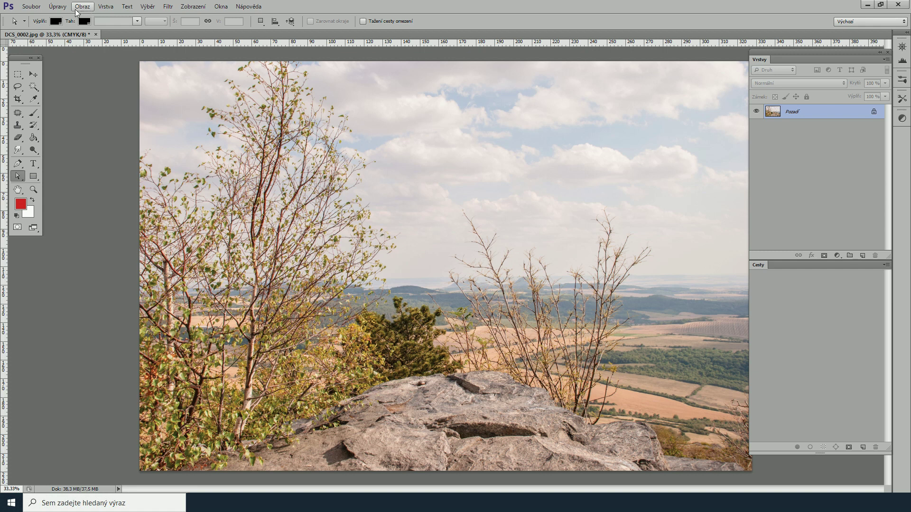
pyautogui.click(76, 9)
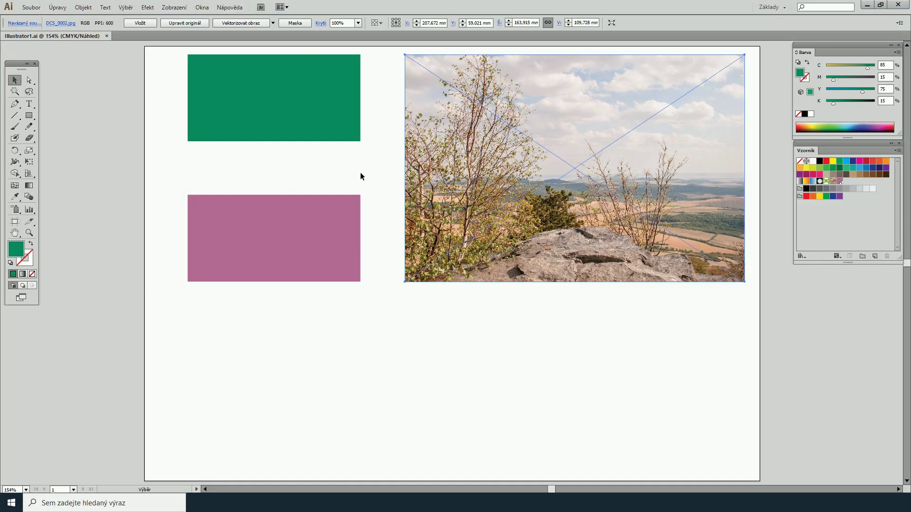
# - Convert the pink rectangle's PANTONE 681 C spot fill to CMYK process (about 30/69/18), then select all objects
pyautogui.click(360, 198)
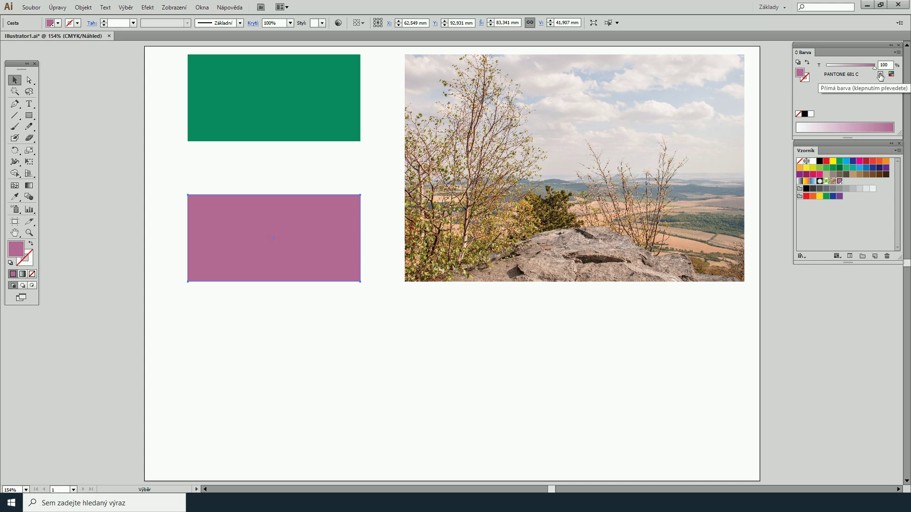
pyautogui.click(881, 75)
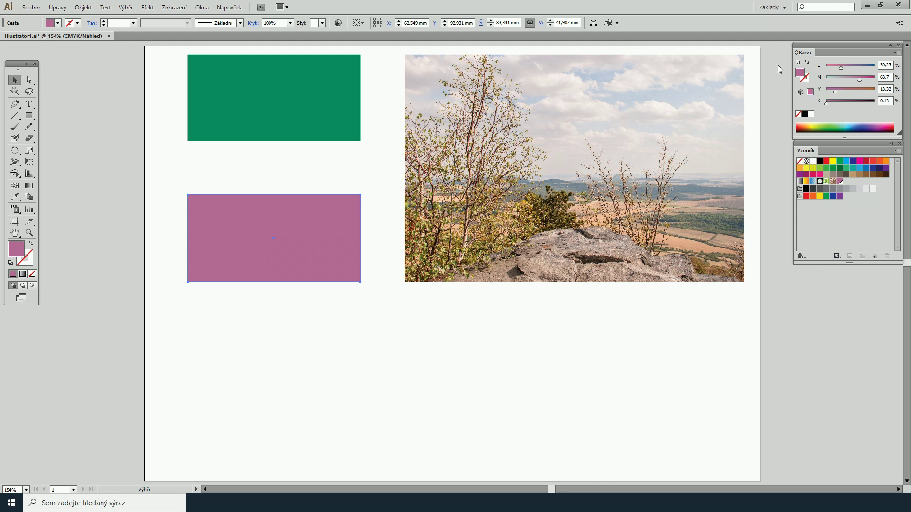
pyautogui.moveTo(145, 63); pyautogui.dragTo(569, 272)
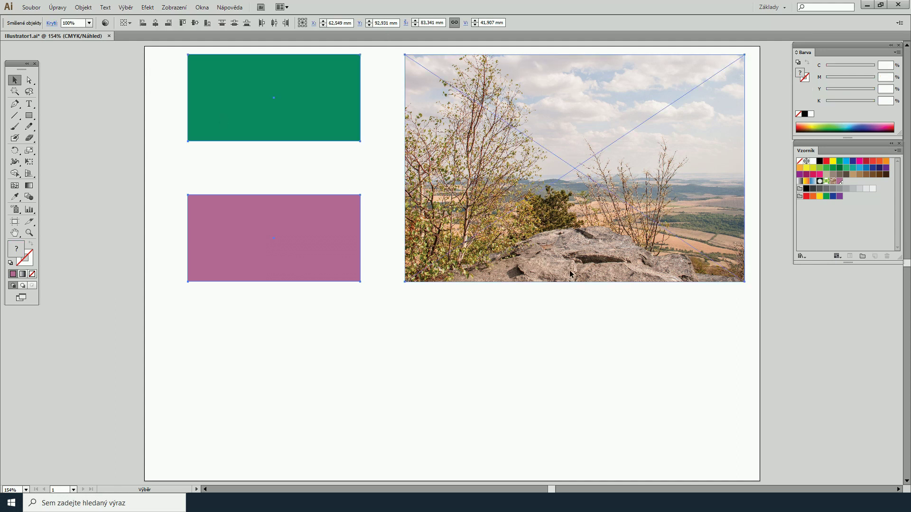
# - Delete the three selected objects and draw one large pink rectangle near the artboard's top centre
pyautogui.press('Delete')
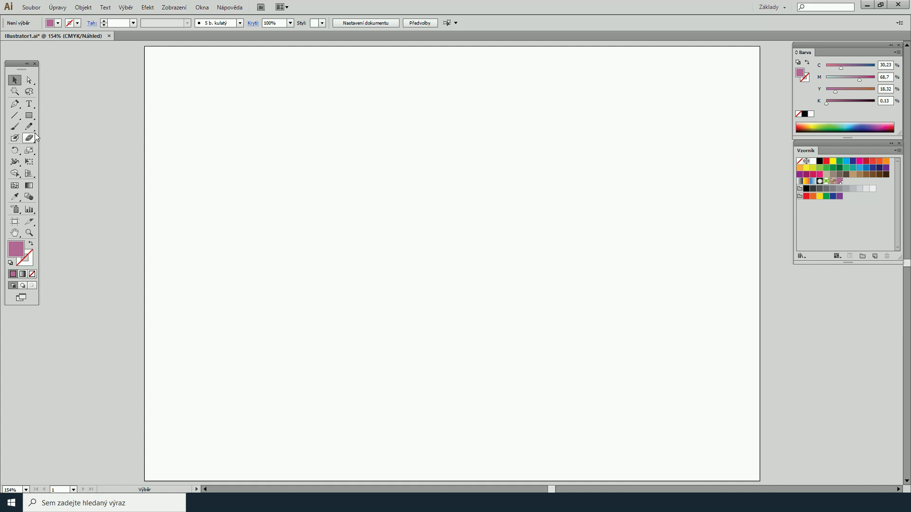
pyautogui.click(29, 115)
pyautogui.moveTo(310, 107); pyautogui.dragTo(546, 253)
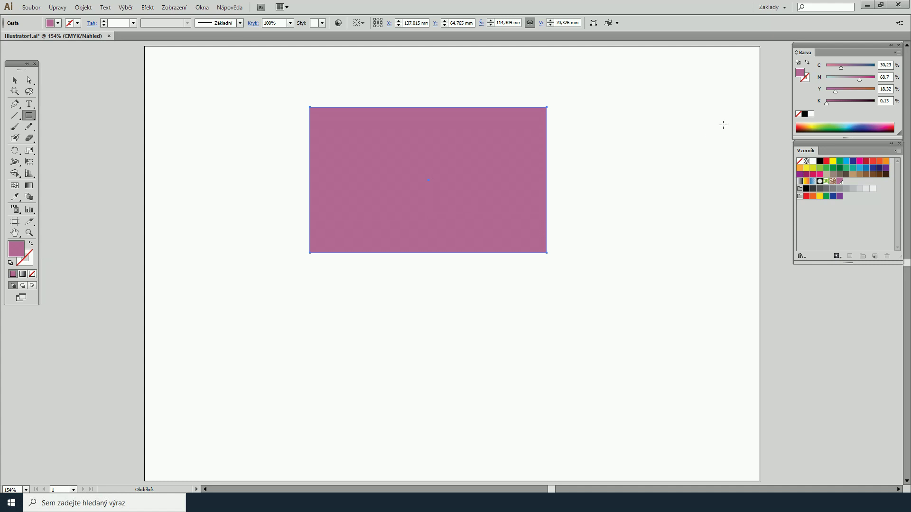
# - Give the rectangle a yellow-green stroke of about 56C/99Y and zoom into its top-right corner
pyautogui.click(807, 83)
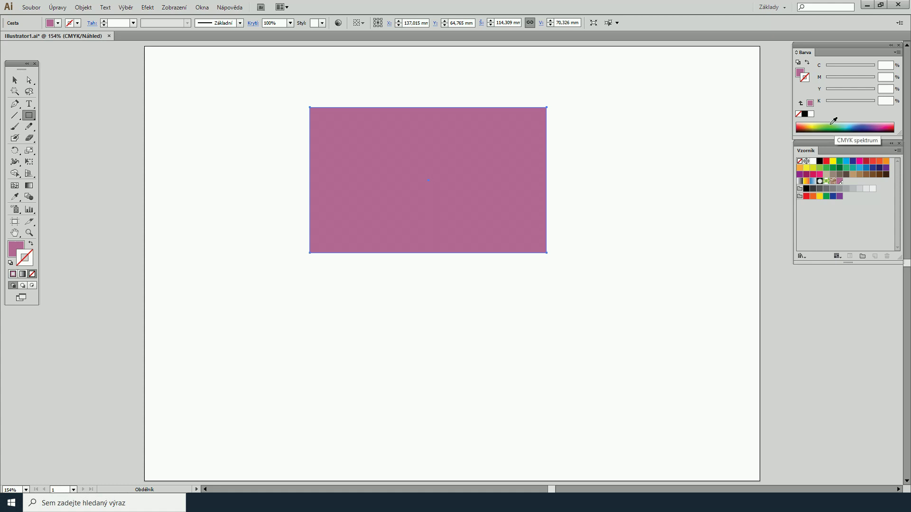
pyautogui.click(834, 124)
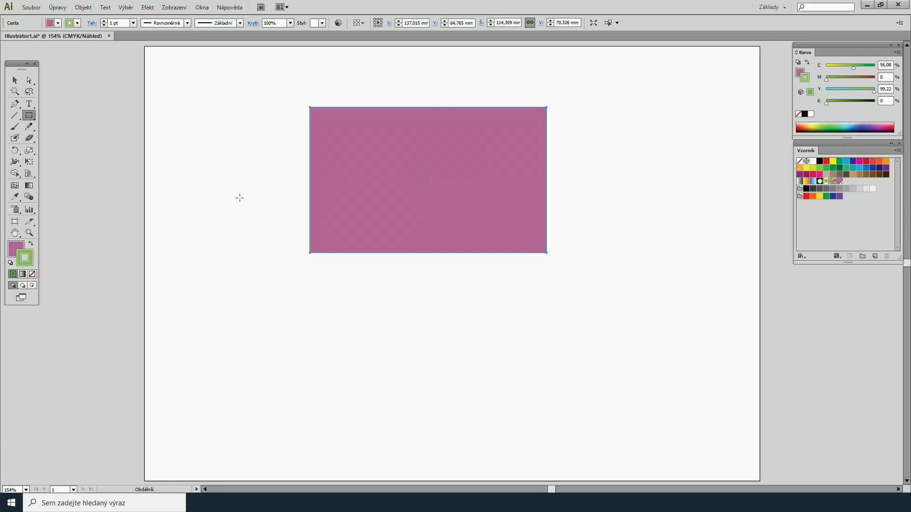
pyautogui.click(29, 233)
pyautogui.moveTo(499, 93); pyautogui.dragTo(580, 148)
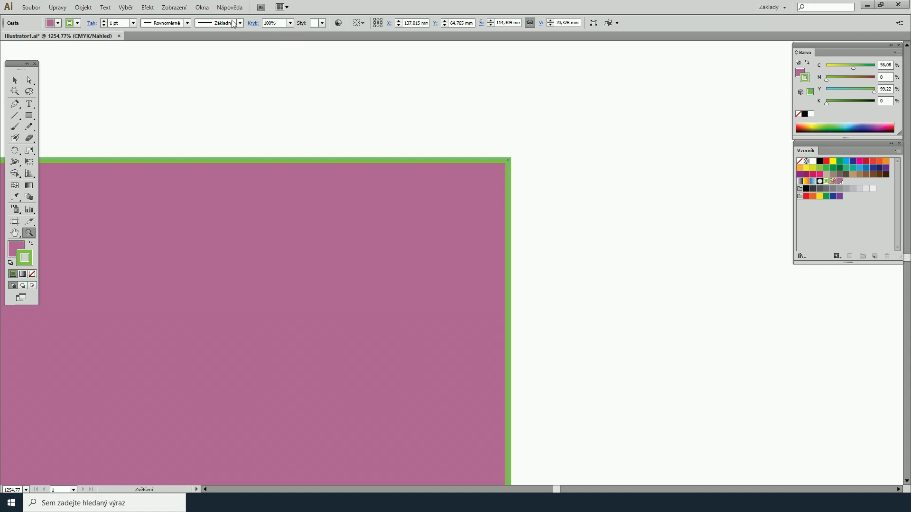
# - Open the Stroke panel from the Window menu, expand all its options, and browse the weight presets
pyautogui.click(202, 7)
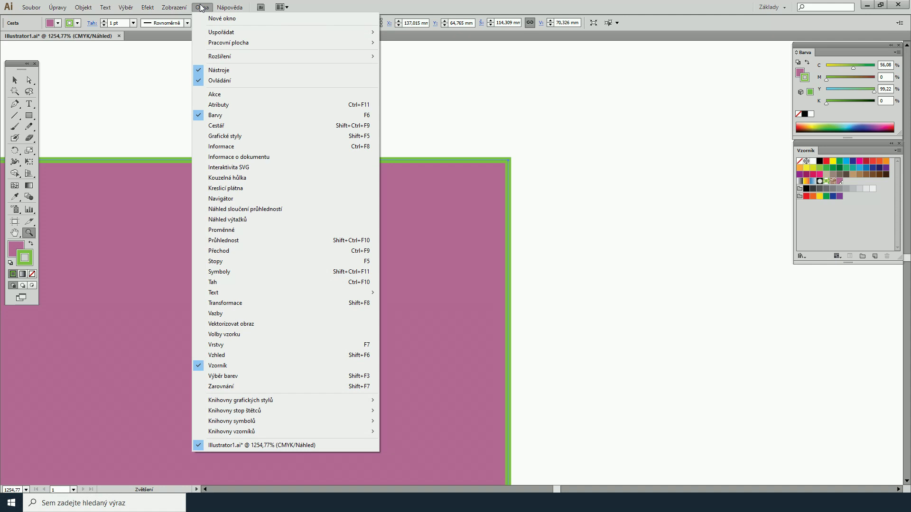
pyautogui.click(218, 284)
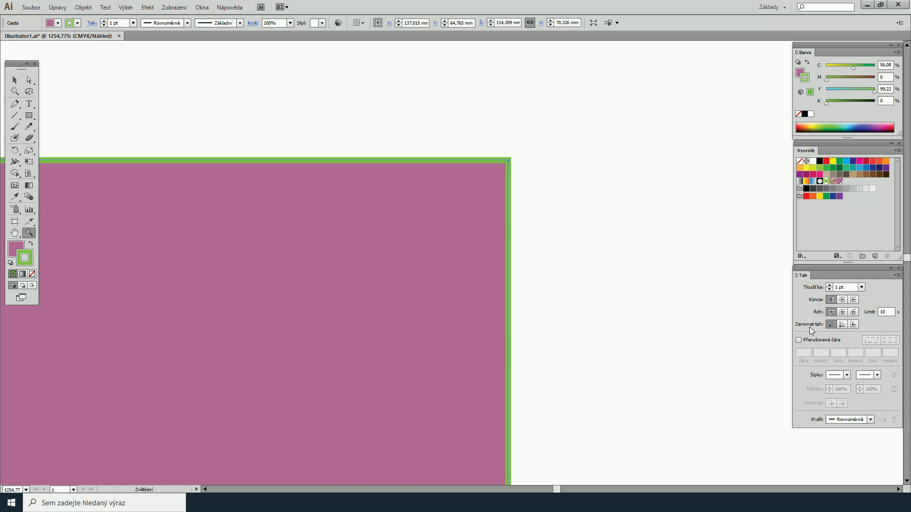
pyautogui.click(797, 276)
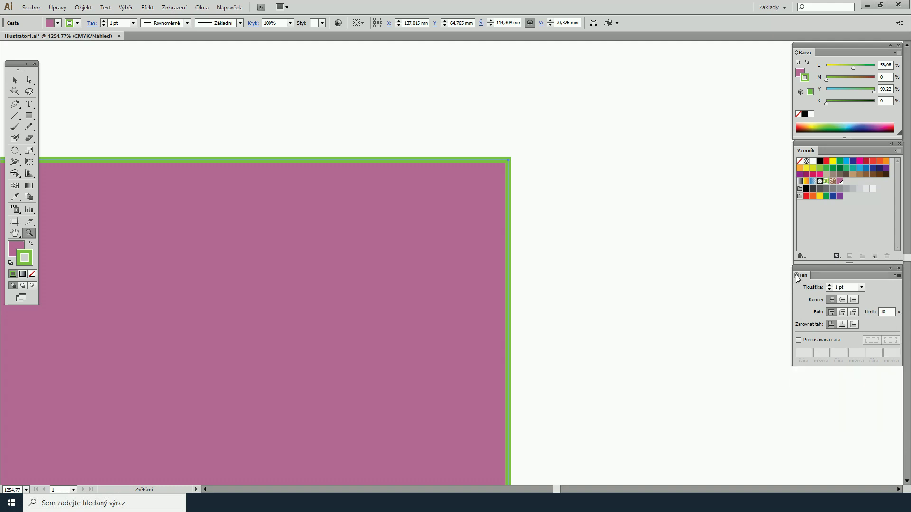
pyautogui.click(797, 276)
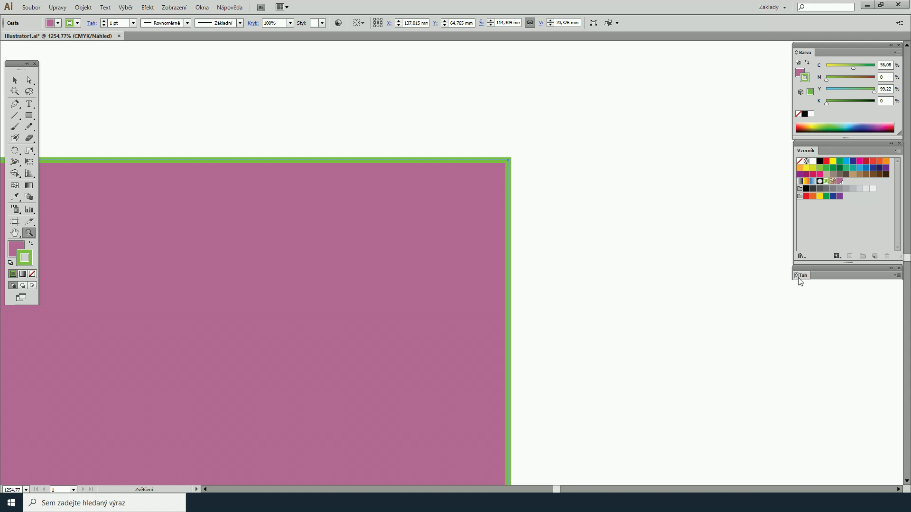
pyautogui.click(797, 276)
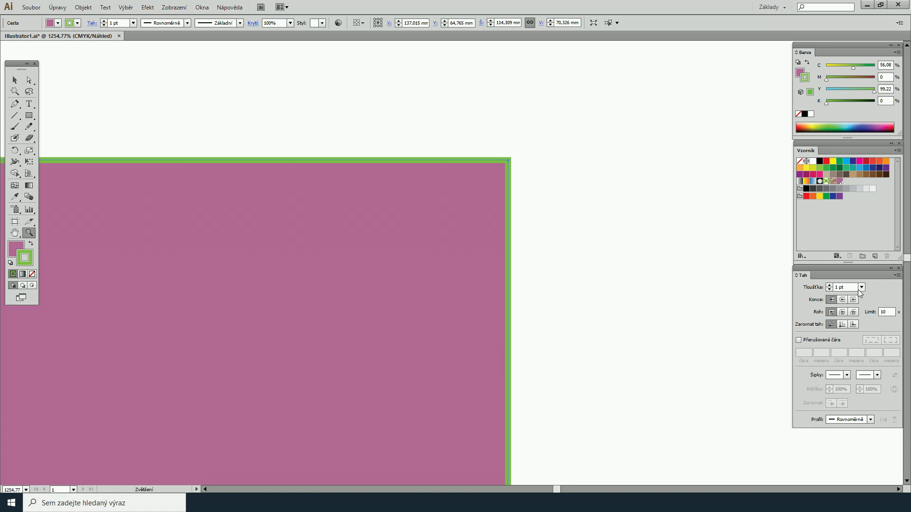
pyautogui.click(861, 287)
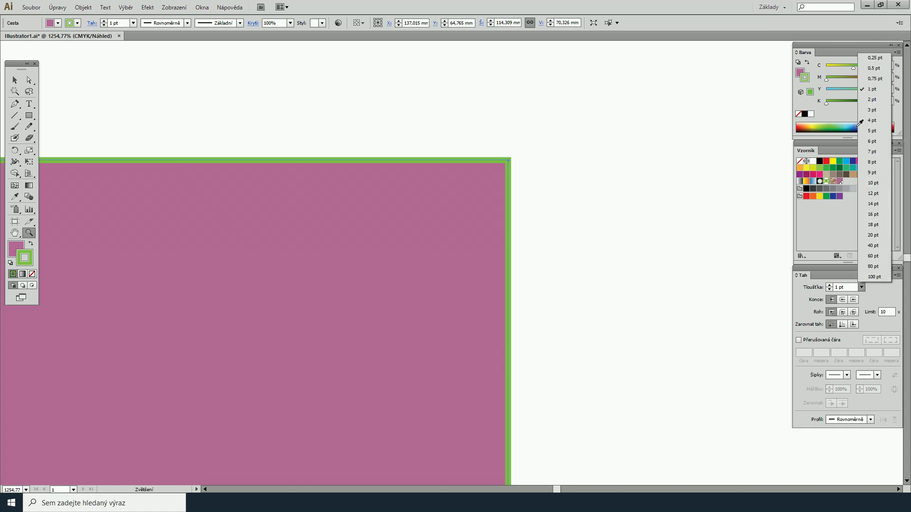
# - Try thin stroke weights of 0.25 pt and then 0.3 pt
pyautogui.click(872, 58)
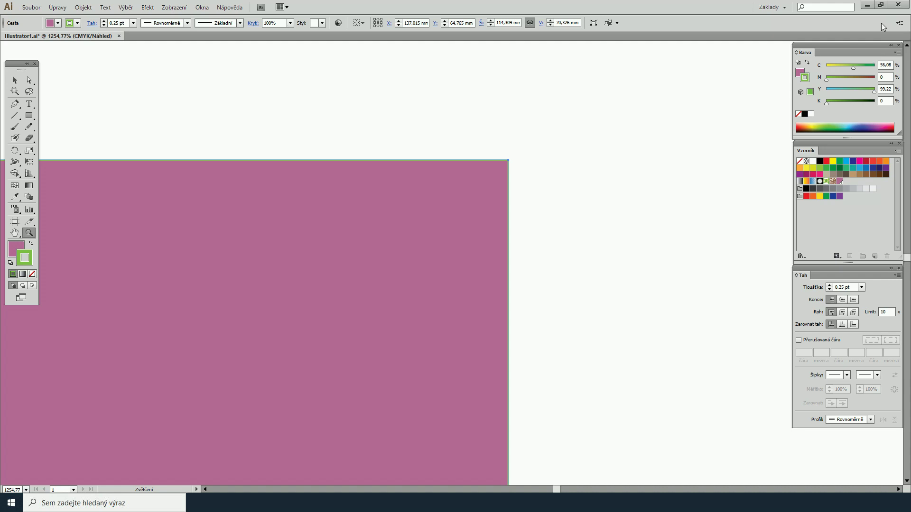
pyautogui.click(843, 287)
pyautogui.doubleClick(841, 287)
pyautogui.write('3')
pyautogui.press('Return')
# - Try heavy stroke weights of 14 pt, 16 pt and 15.83 pt
pyautogui.click(861, 288)
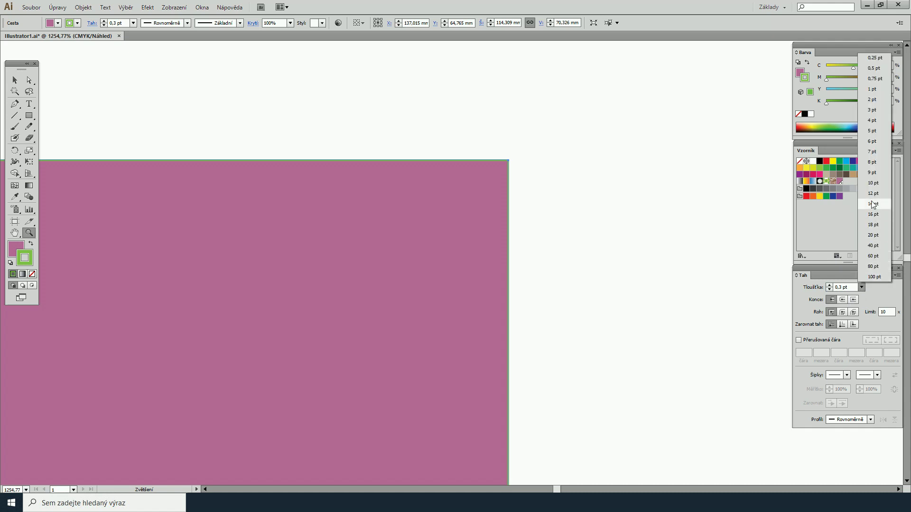
pyautogui.click(873, 204)
pyautogui.click(862, 287)
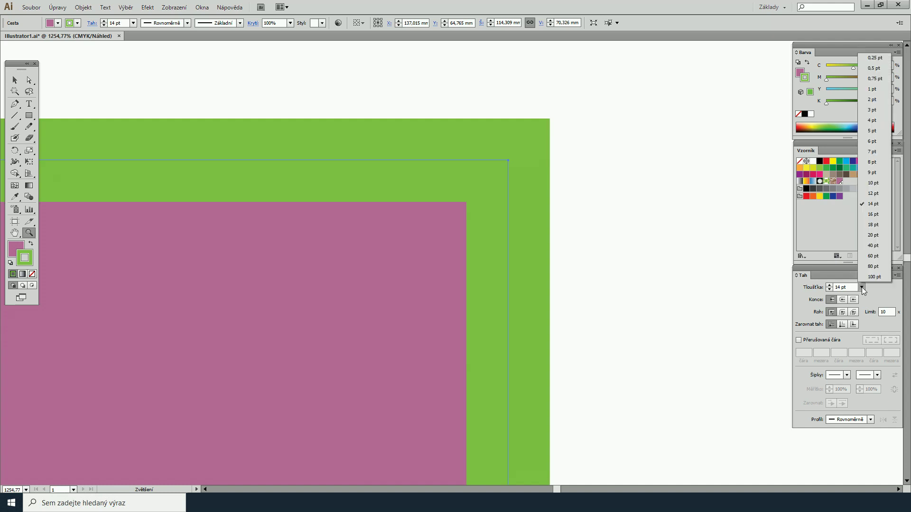
pyautogui.click(873, 214)
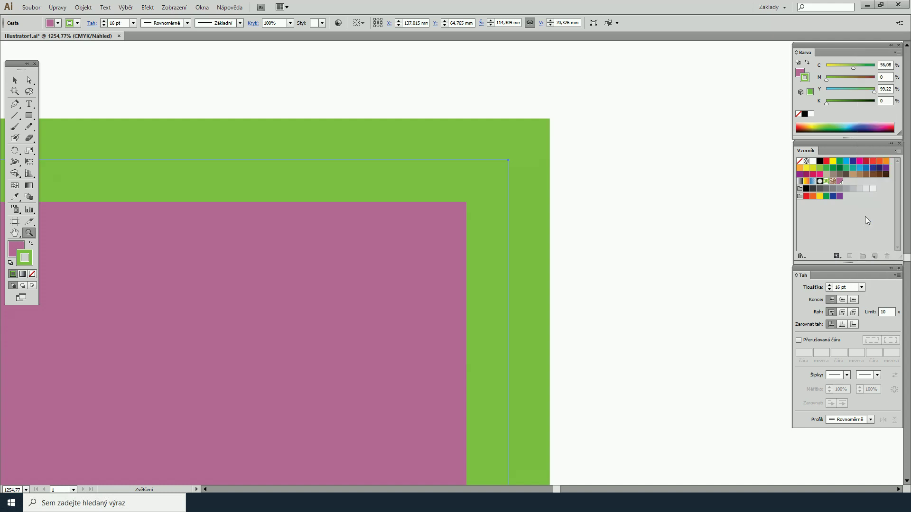
pyautogui.doubleClick(837, 288)
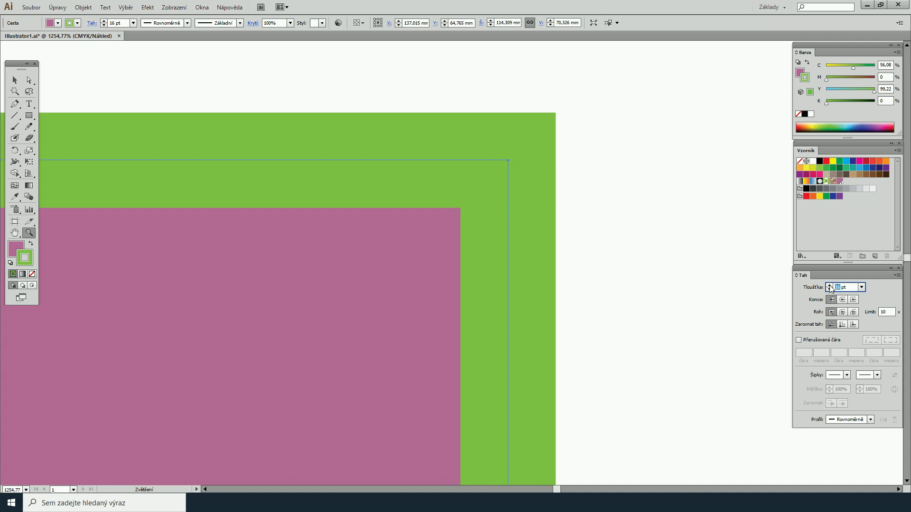
pyautogui.write('15,')
pyautogui.write('83')
pyautogui.press('Return')
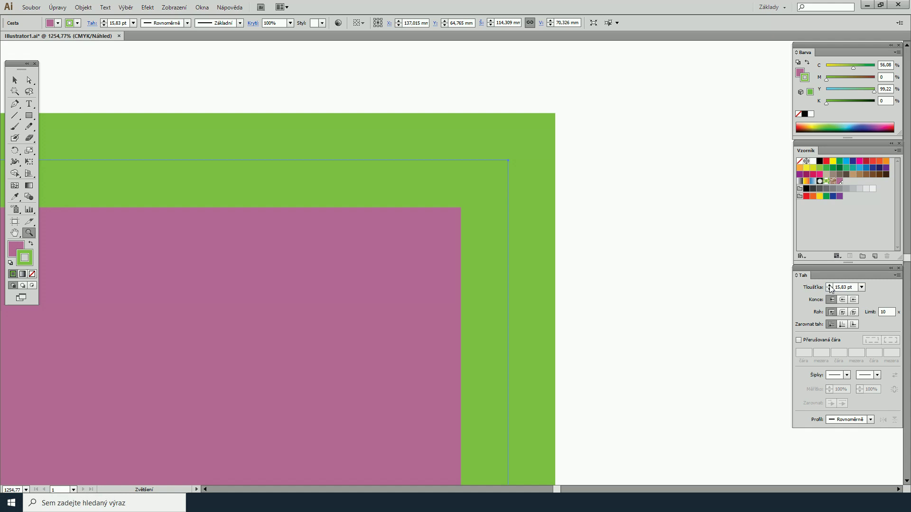
# - Settle on a 4 pt stroke weight and fit the whole artboard in view
pyautogui.click(861, 287)
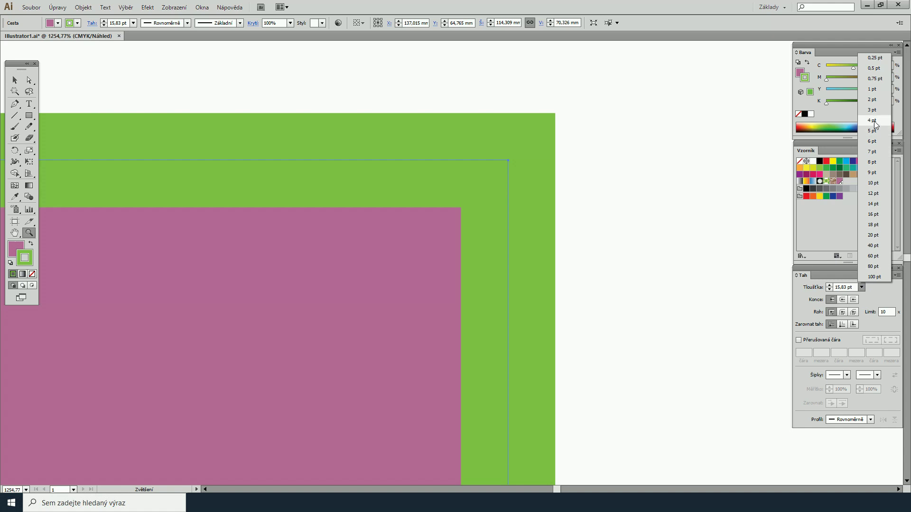
pyautogui.click(875, 123)
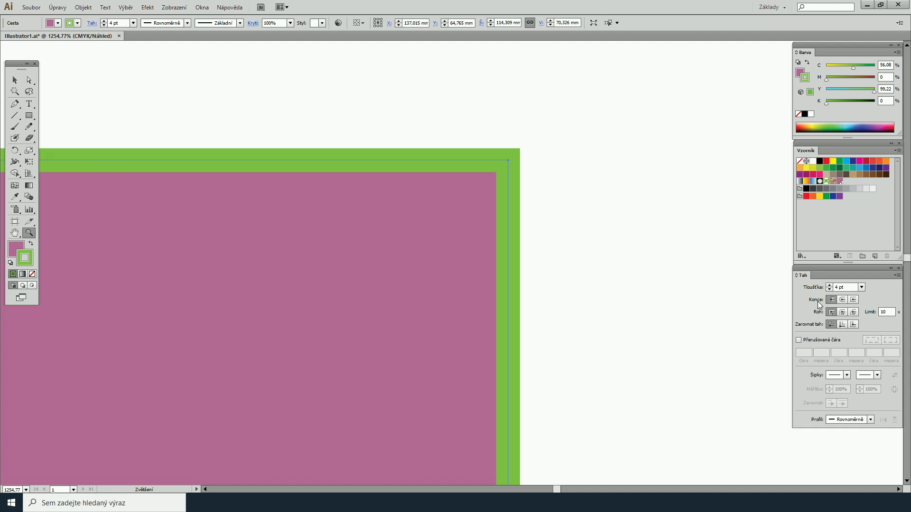
pyautogui.hotkey('ctrl', '0')
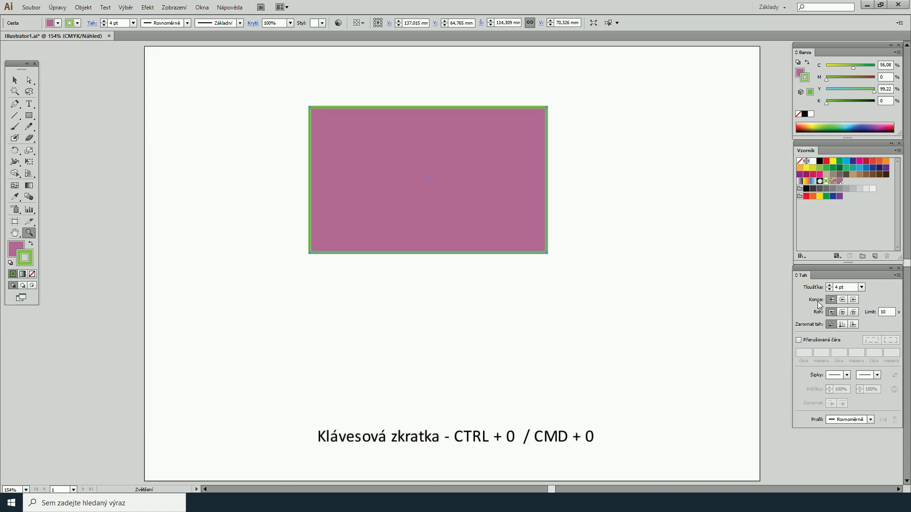
# - Draw a horizontal line below the rectangle and zoom in on its right end
pyautogui.click(14, 115)
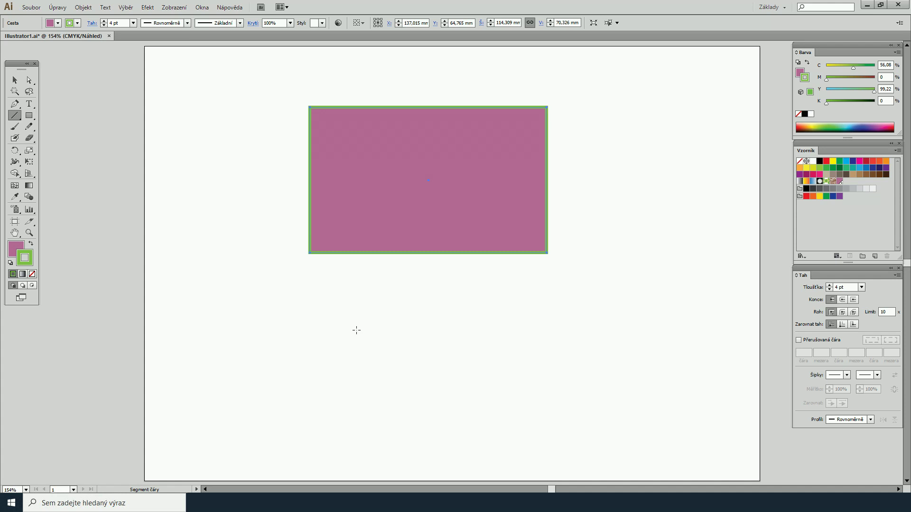
pyautogui.moveTo(316, 316); pyautogui.dragTo(571, 310)
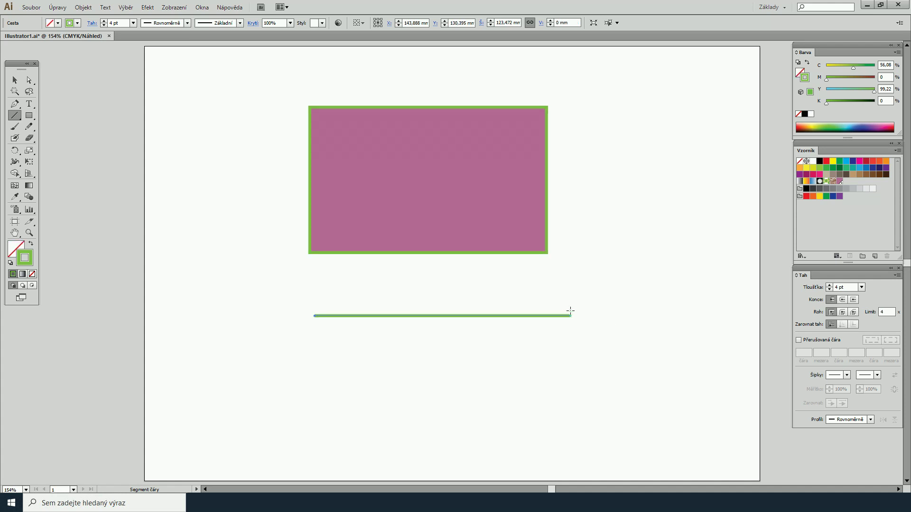
pyautogui.click(29, 233)
pyautogui.moveTo(547, 290); pyautogui.dragTo(596, 342)
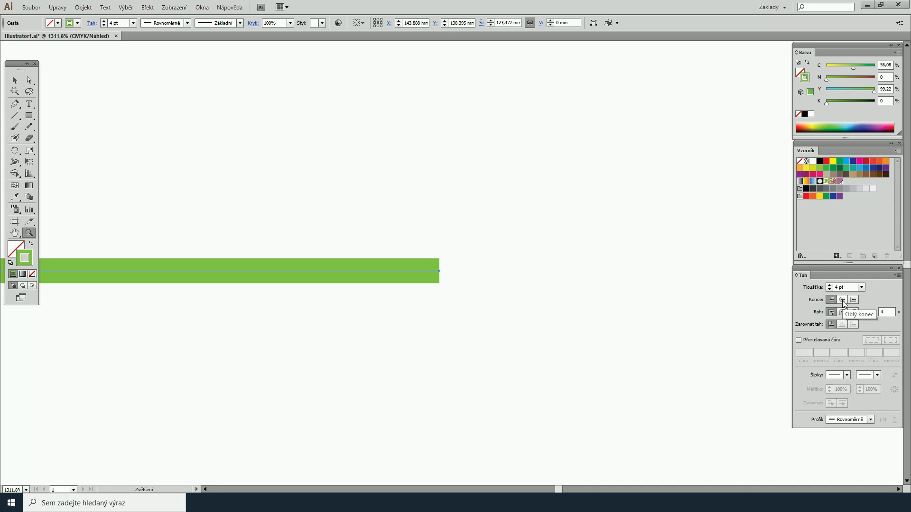
# - Try round caps on the line, then settle on projecting square caps
pyautogui.click(842, 301)
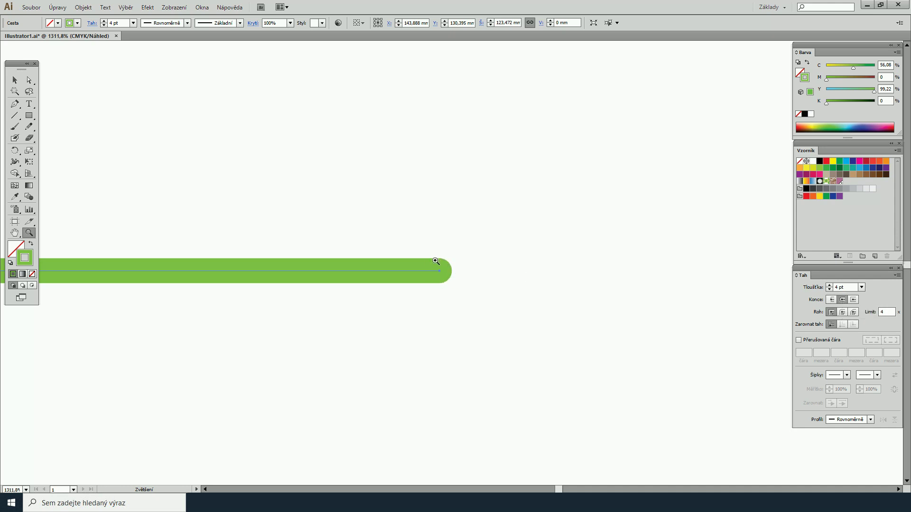
pyautogui.click(854, 300)
pyautogui.click(15, 103)
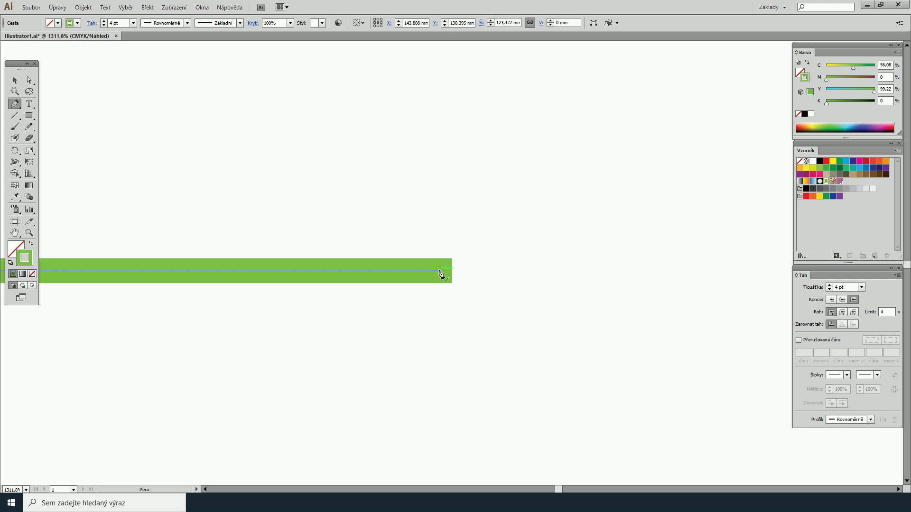
# - Extend the line with a diagonal segment to the lower left, trying round, bevel, then miter joins
pyautogui.click(439, 271)
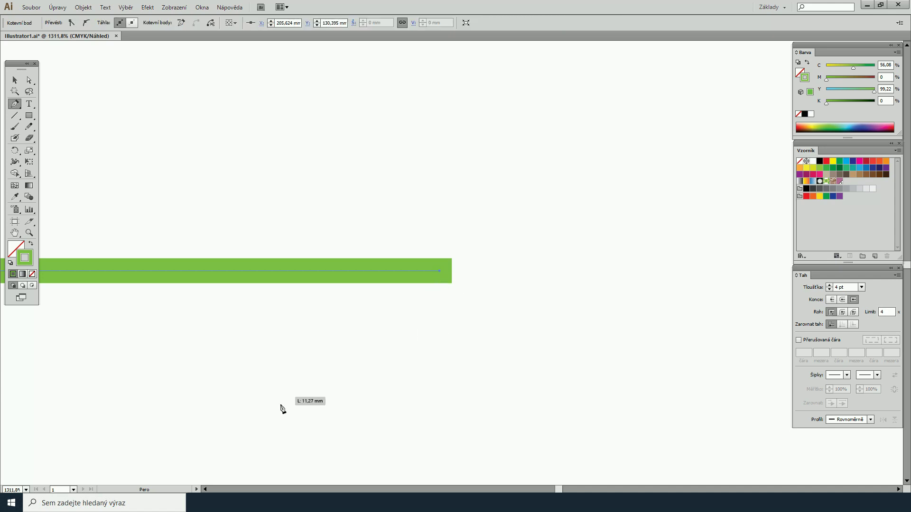
pyautogui.click(285, 434)
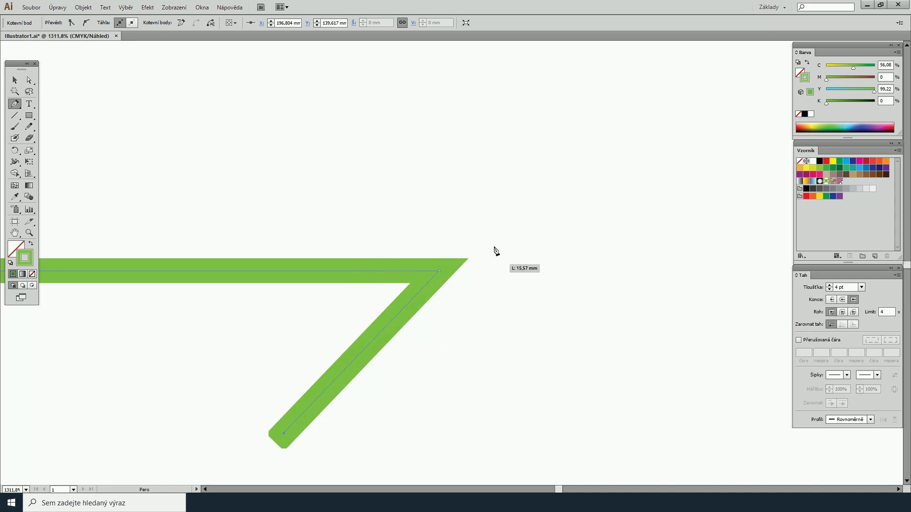
pyautogui.click(843, 313)
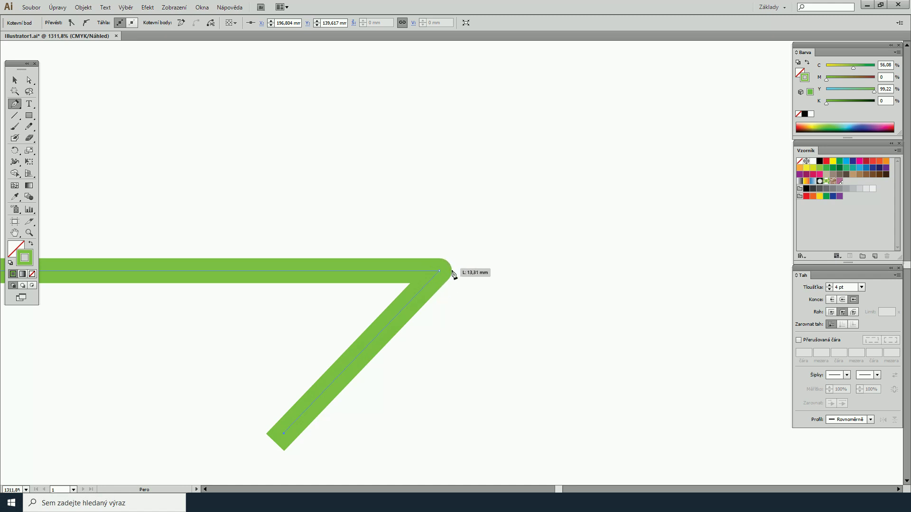
pyautogui.click(853, 312)
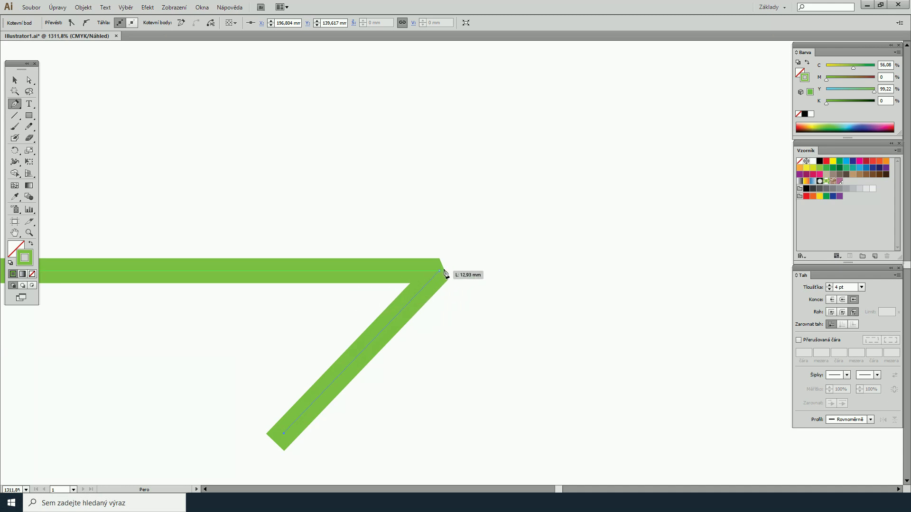
pyautogui.click(831, 312)
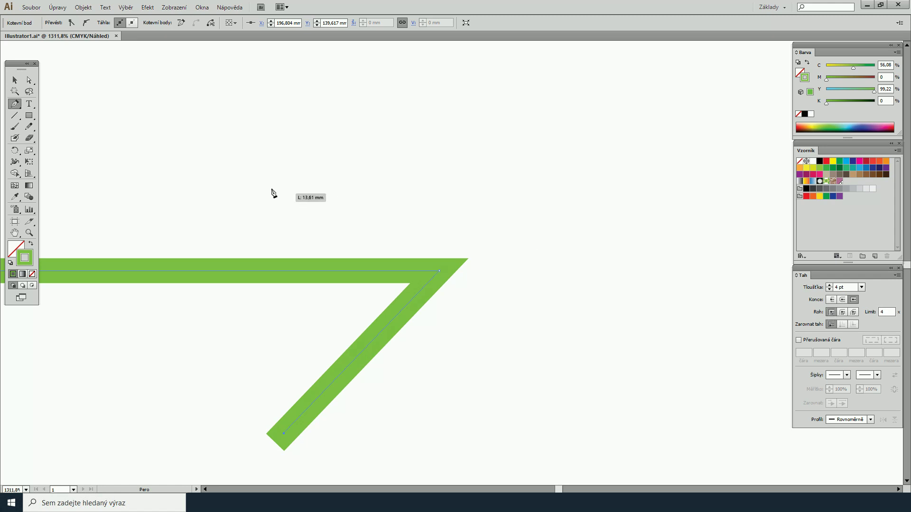
# - Drag the diagonal's lower anchor left to narrow the corner, set miter limit 8, and zoom out
pyautogui.click(28, 81)
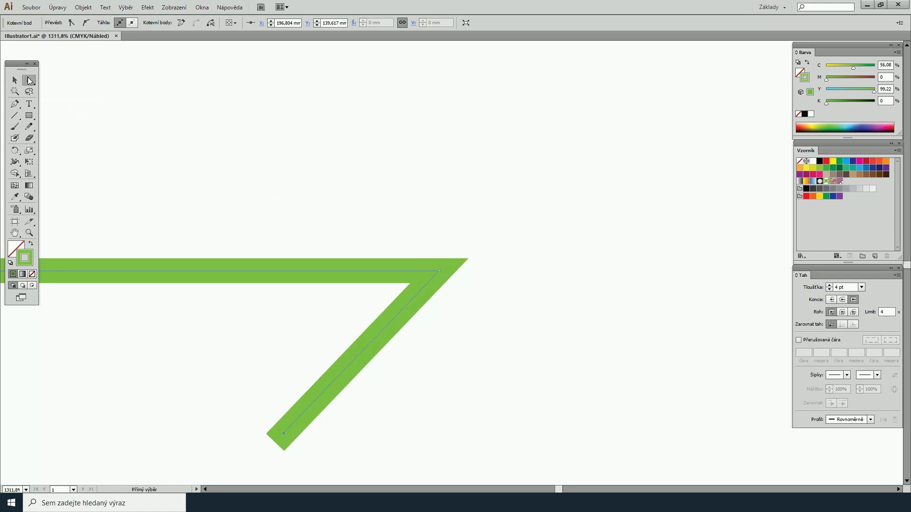
pyautogui.moveTo(247, 415); pyautogui.dragTo(331, 455)
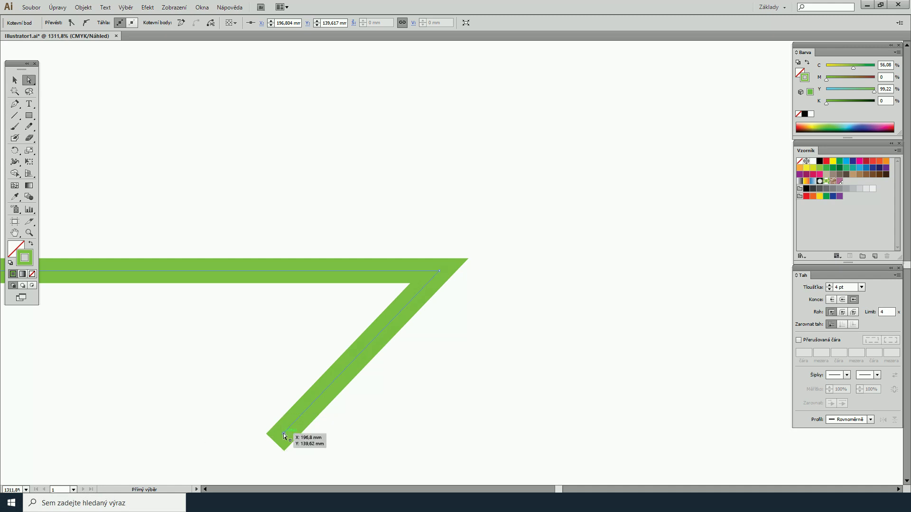
pyautogui.moveTo(283, 434)
pyautogui.mouseDown()
pyautogui.moveTo(254, 429)
pyautogui.moveTo(126, 353)
pyautogui.mouseUp()
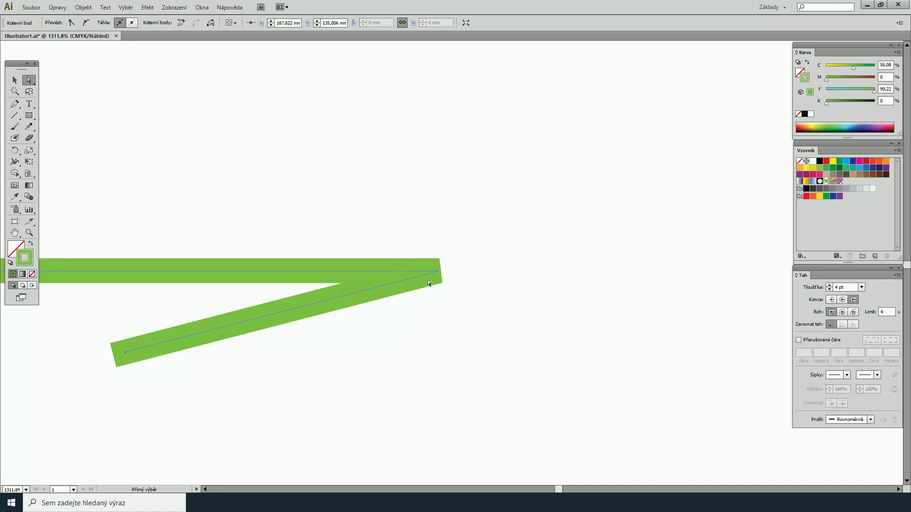
pyautogui.moveTo(888, 313); pyautogui.dragTo(877, 312)
pyautogui.write('8')
pyautogui.press('Return')
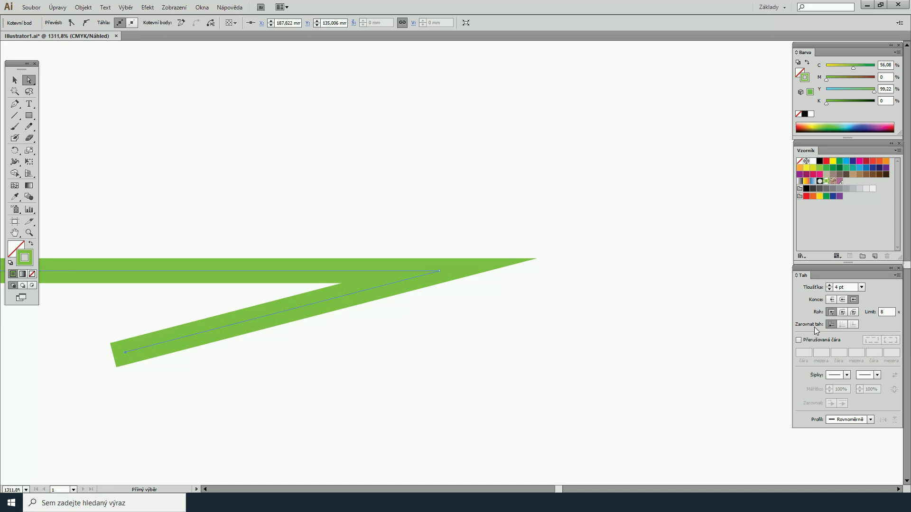
pyautogui.hotkey('ctrl', '0')
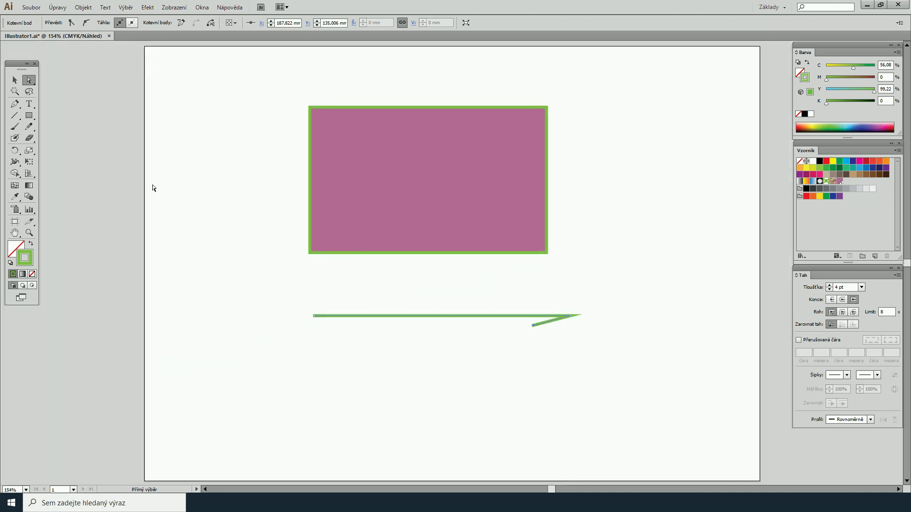
pyautogui.click(30, 233)
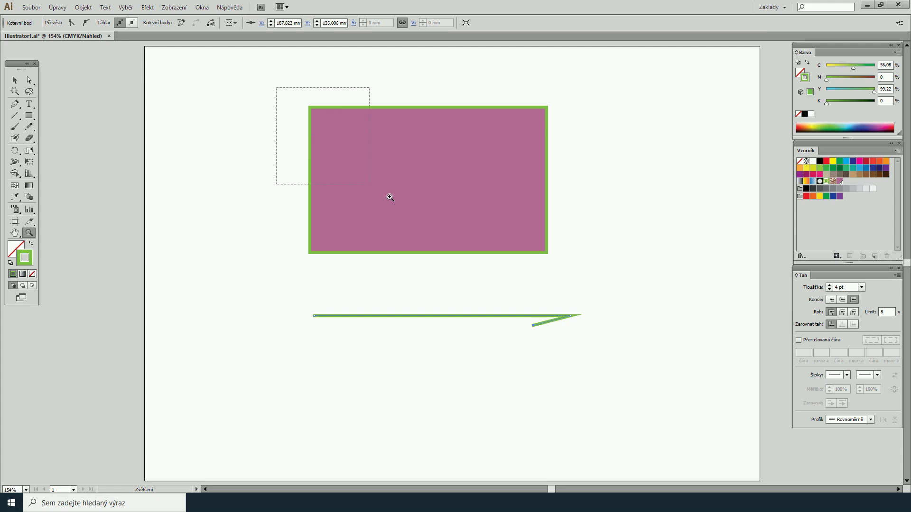
pyautogui.moveTo(278, 86); pyautogui.dragTo(595, 287)
pyautogui.click(15, 80)
pyautogui.moveTo(156, 73); pyautogui.dragTo(231, 125)
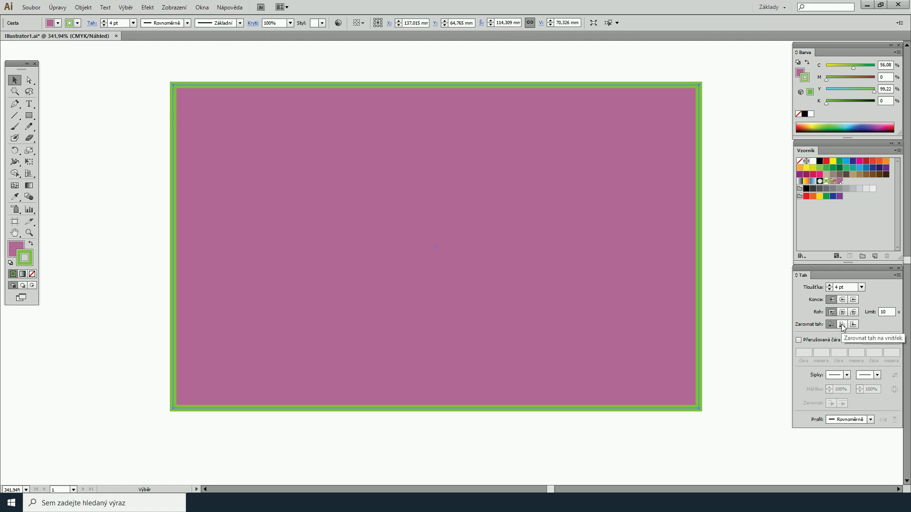
pyautogui.click(843, 325)
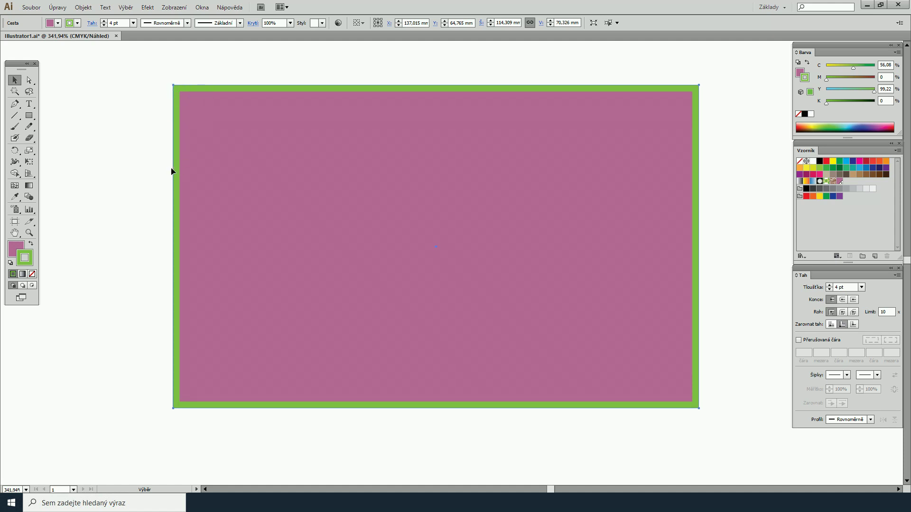
pyautogui.click(854, 325)
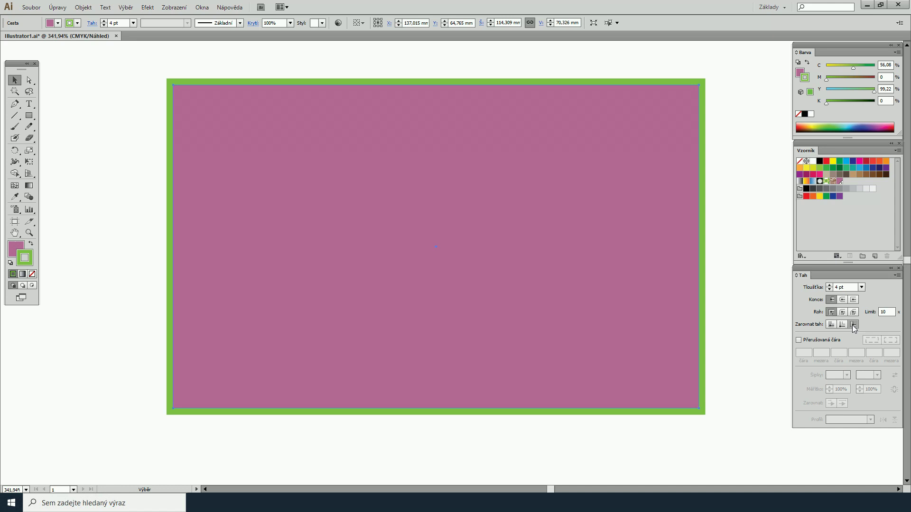
pyautogui.click(831, 326)
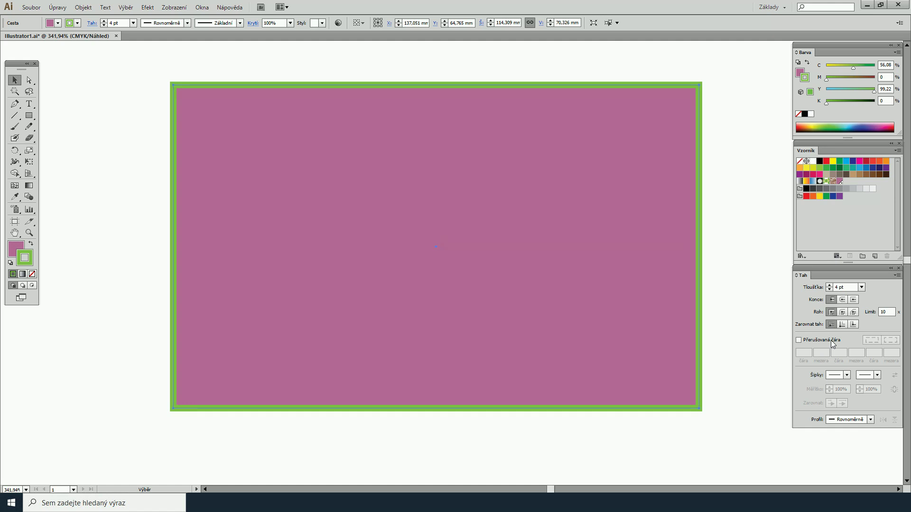
pyautogui.hotkey('ctrl', '0')
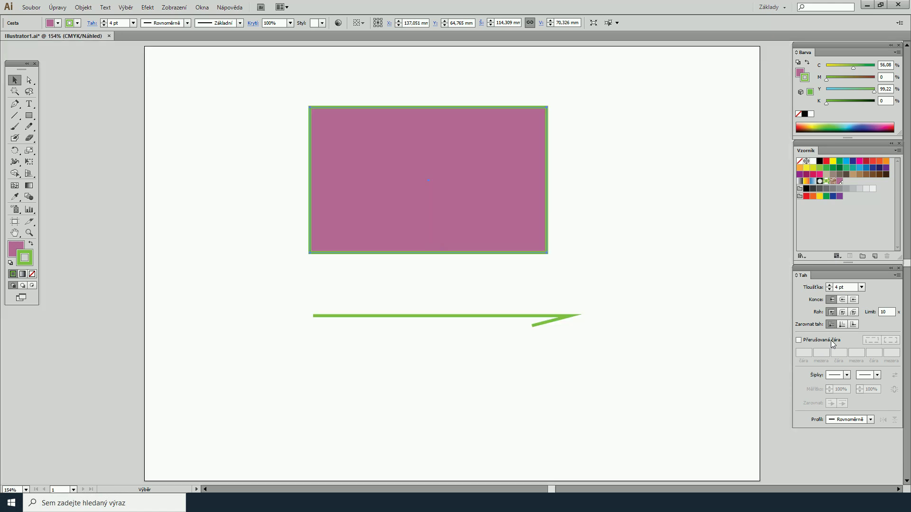
# - Delete the diagonal segment, then give the straight line butt caps and a dashed stroke
pyautogui.click(28, 233)
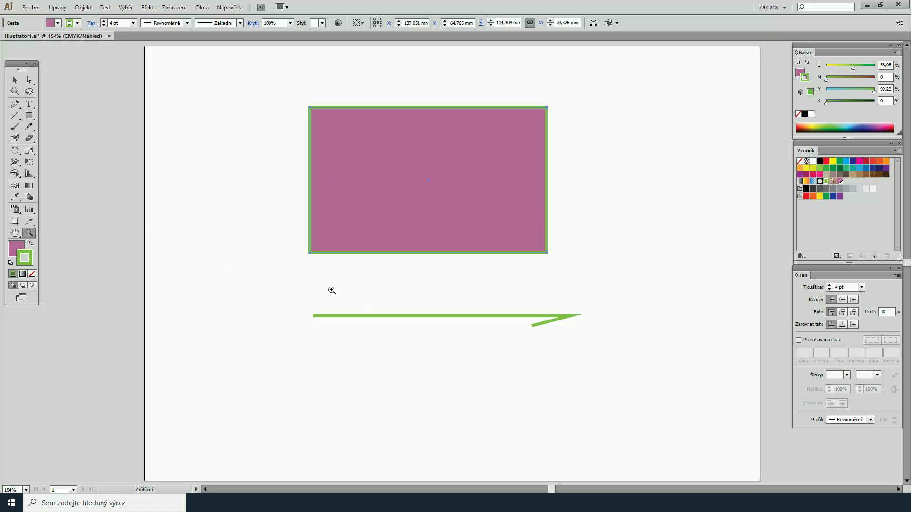
pyautogui.moveTo(380, 287)
pyautogui.mouseDown()
pyautogui.moveTo(558, 368)
pyautogui.moveTo(619, 380)
pyautogui.mouseUp()
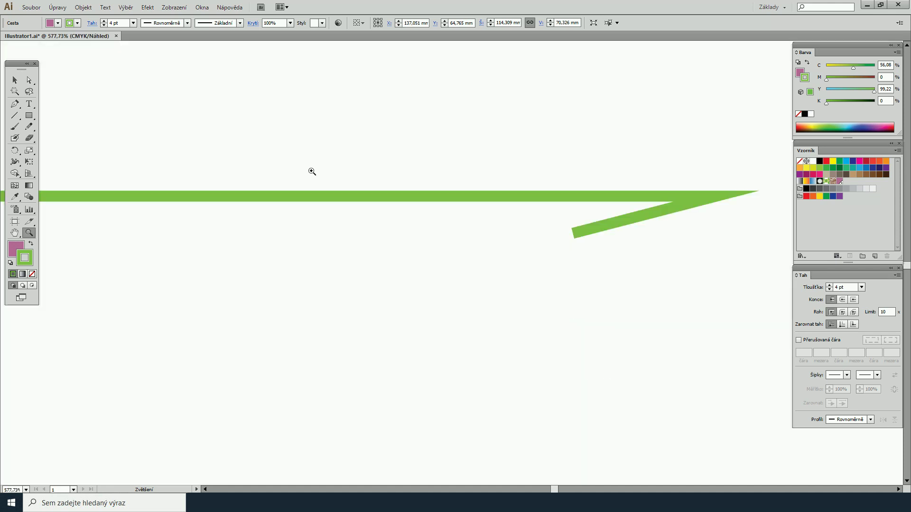
pyautogui.click(29, 81)
pyautogui.moveTo(528, 213); pyautogui.dragTo(602, 269)
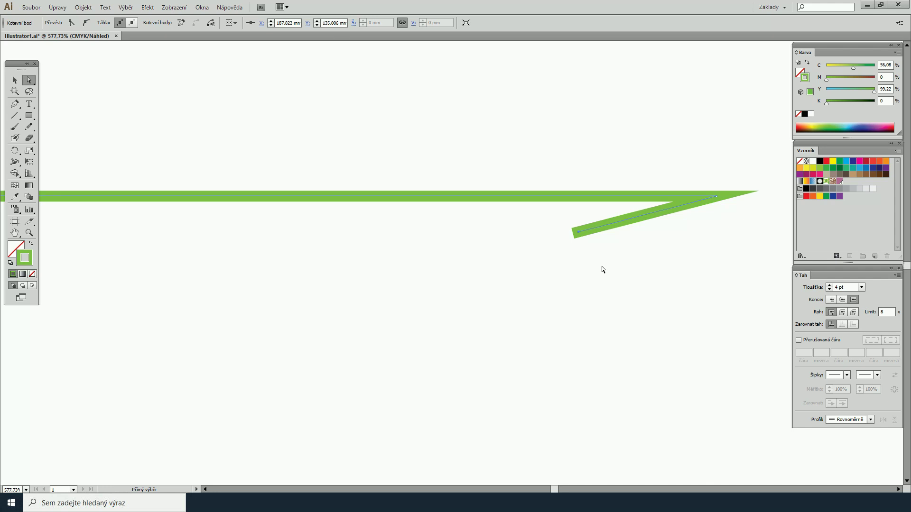
pyautogui.press('Delete')
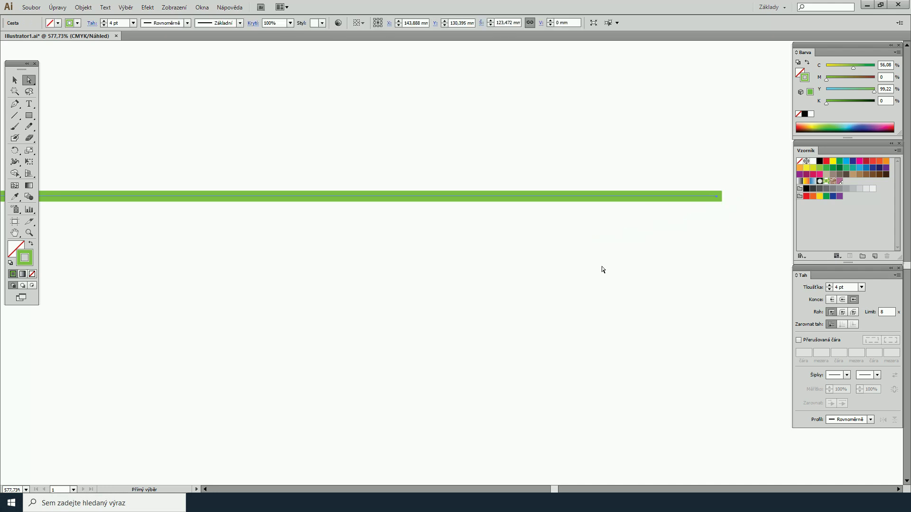
pyautogui.click(832, 300)
pyautogui.click(798, 341)
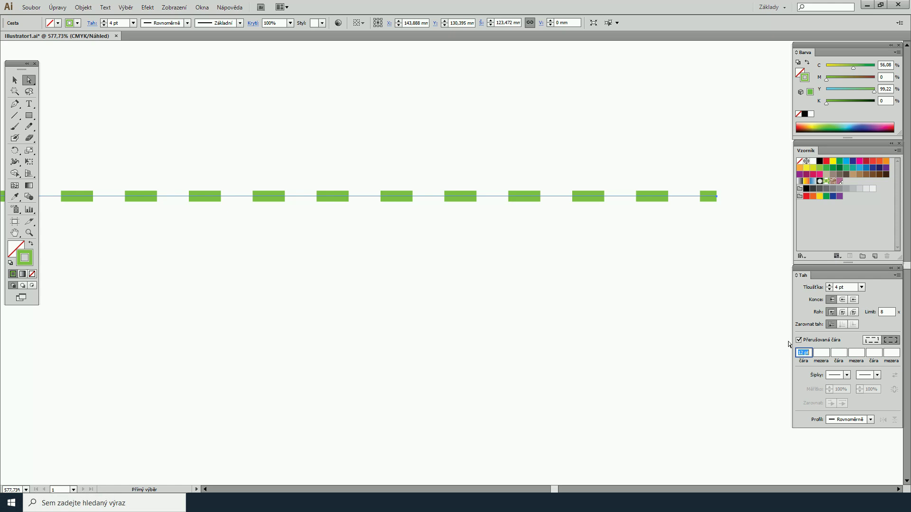
# - Set 25 pt dashes with 4 pt gaps, then fit the whole artboard in view
pyautogui.click(802, 353)
pyautogui.press('BackSpace')
pyautogui.press('BackSpace')
pyautogui.write('25')
pyautogui.press('Return')
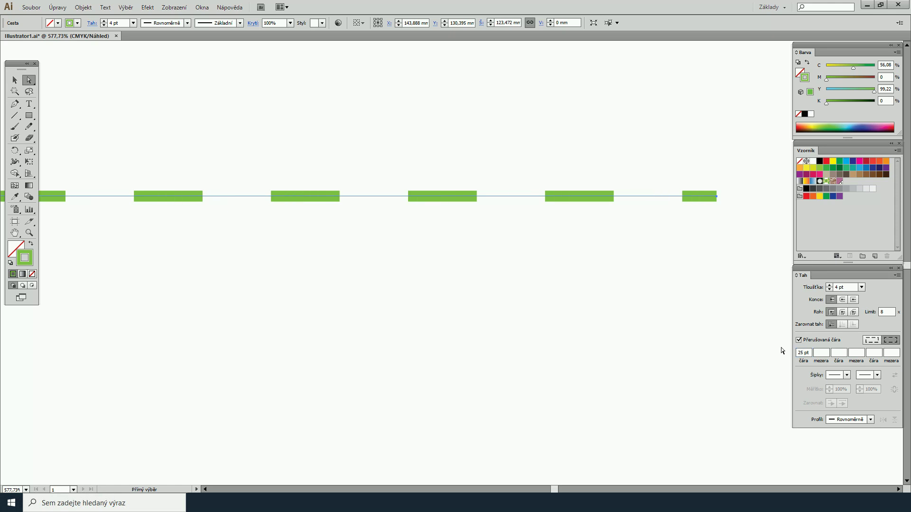
pyautogui.click(820, 354)
pyautogui.write('4')
pyautogui.press('Return')
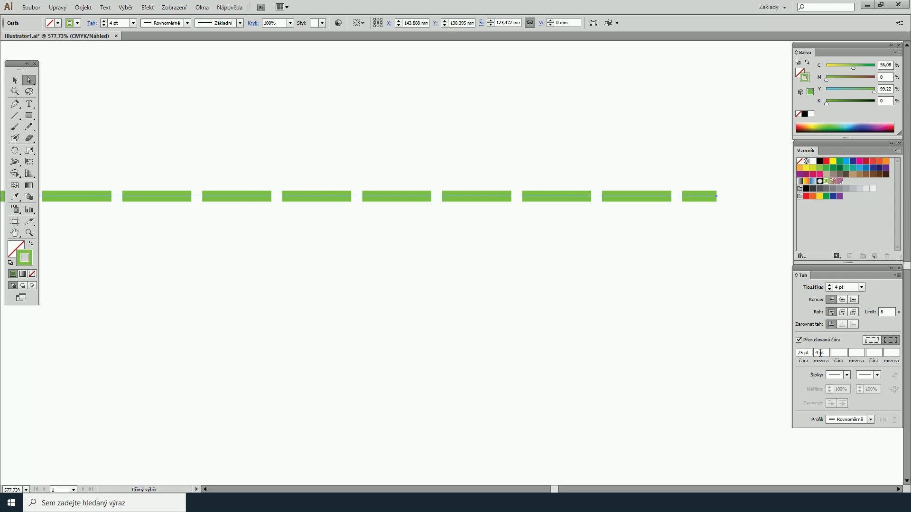
pyautogui.hotkey('ctrl', '0')
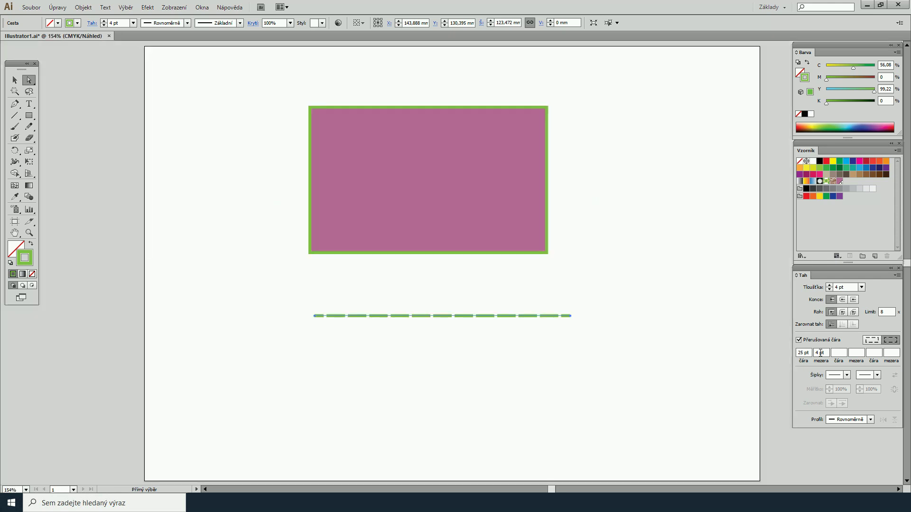
# - Make the pink rectangle's green border dashed, preserving exact 25 pt dash and 4 pt gap lengths
pyautogui.click(14, 80)
pyautogui.click(338, 138)
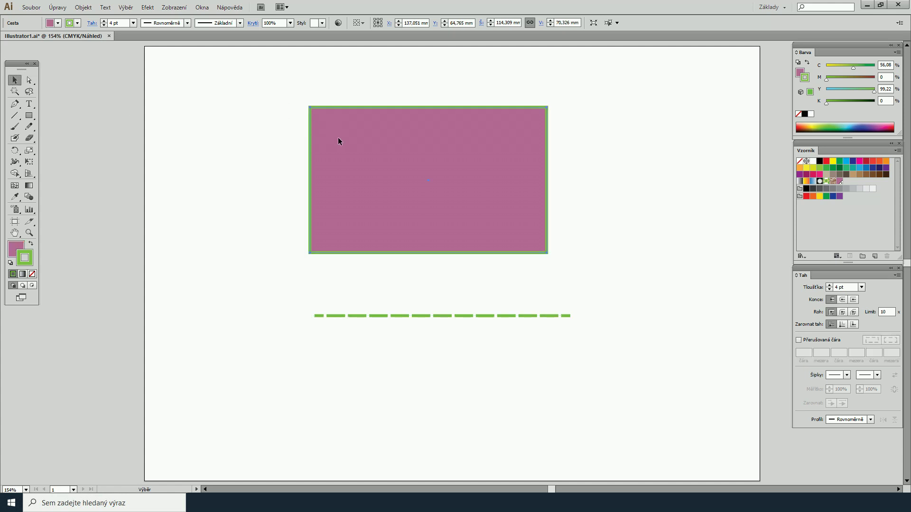
pyautogui.click(799, 341)
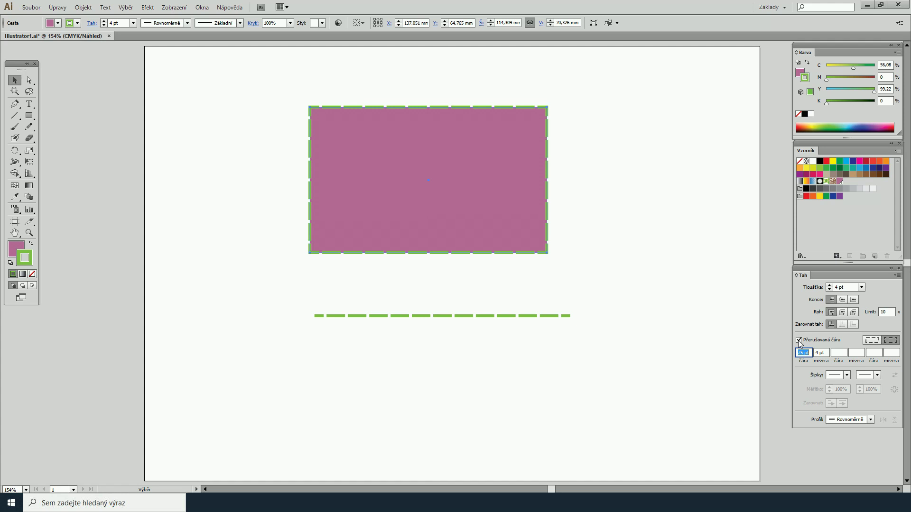
pyautogui.click(871, 341)
# - Zoom into the rectangle's top-left corner to inspect the dashes, then fit the artboard again
pyautogui.click(29, 233)
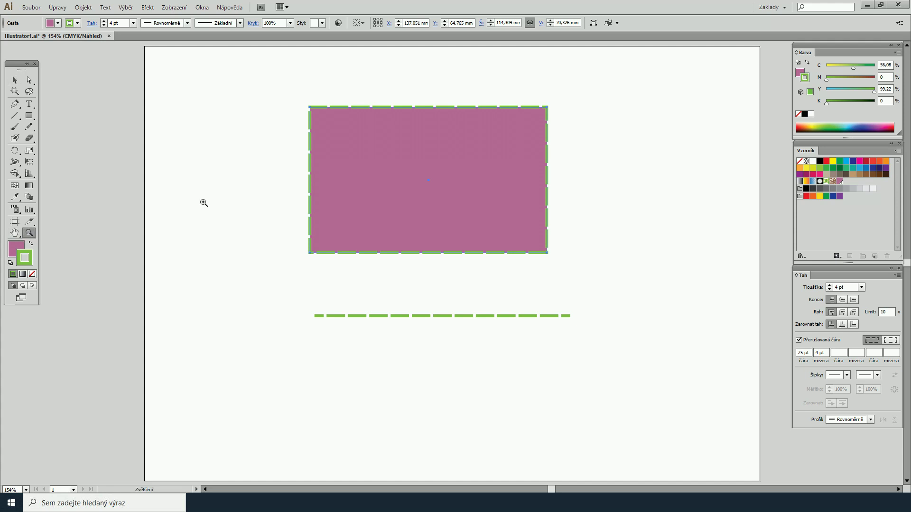
pyautogui.moveTo(298, 93); pyautogui.dragTo(351, 140)
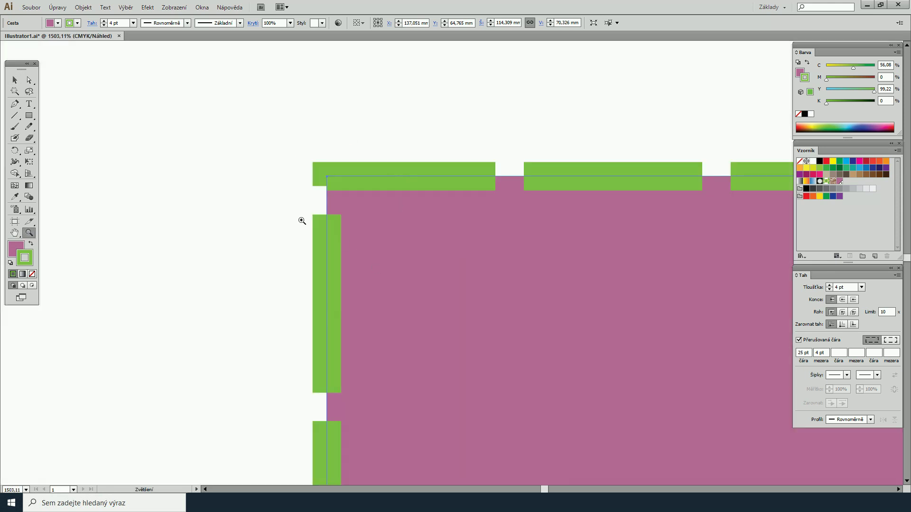
pyautogui.hotkey('ctrl', '0')
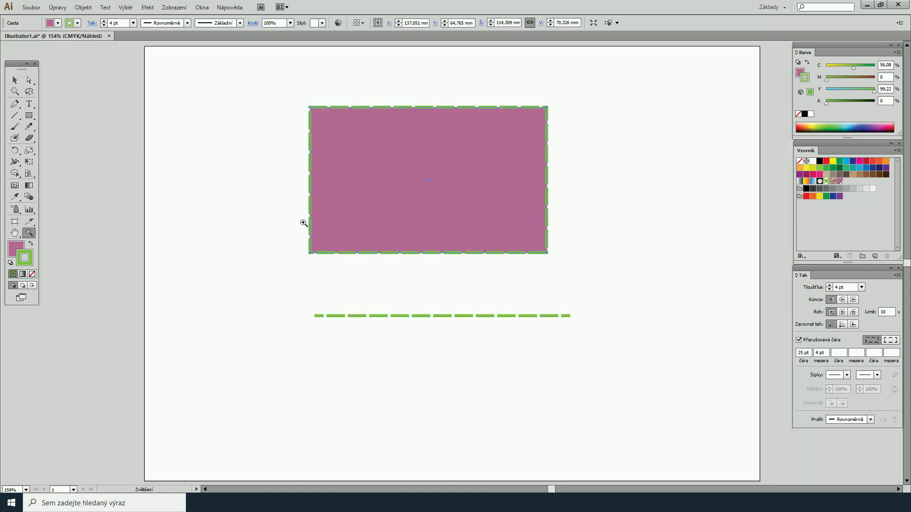
# - Align the rectangle's dashes to corners and path ends, checking the corners up close
pyautogui.moveTo(294, 239); pyautogui.dragTo(333, 267)
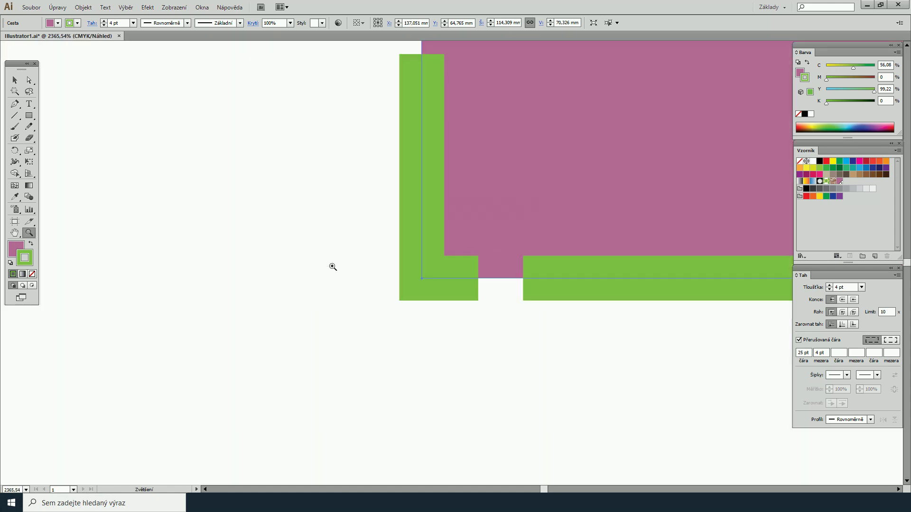
pyautogui.hotkey('ctrl', '0')
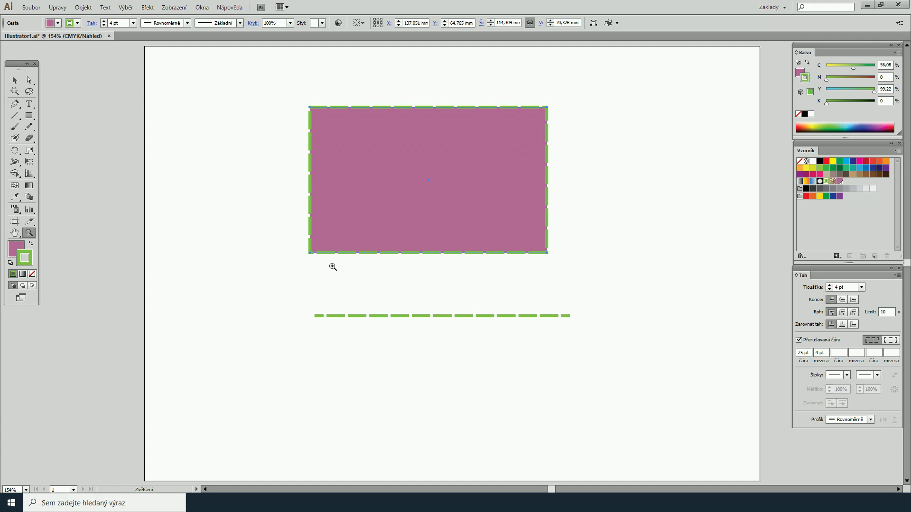
pyautogui.click(896, 341)
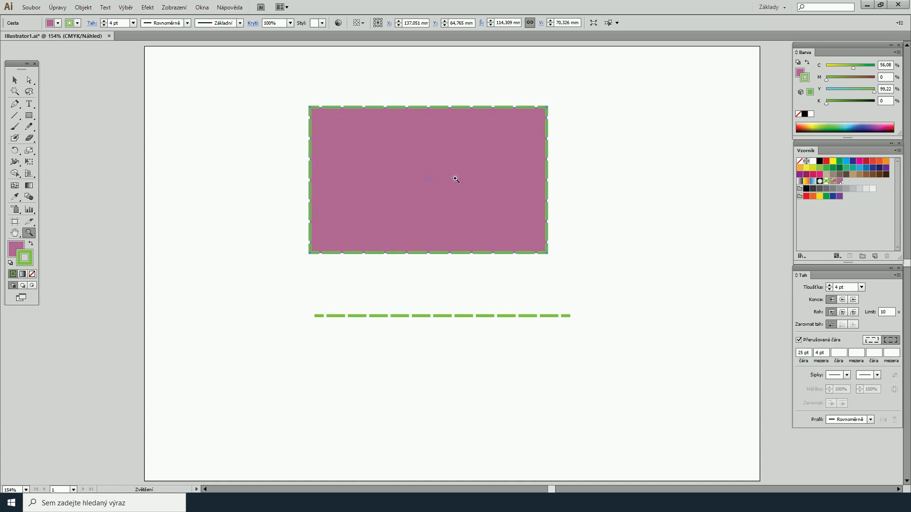
pyautogui.click(456, 180)
pyautogui.click(436, 264)
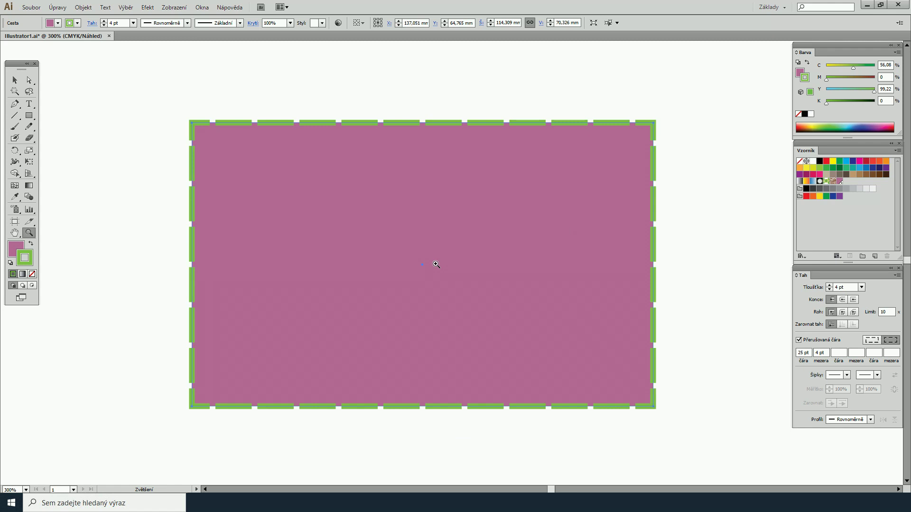
pyautogui.hotkey('ctrl', '0')
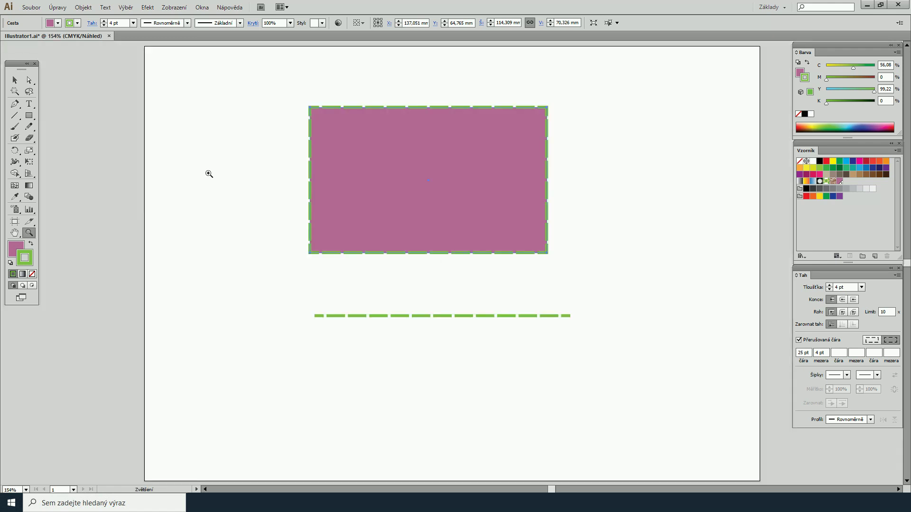
pyautogui.click(14, 79)
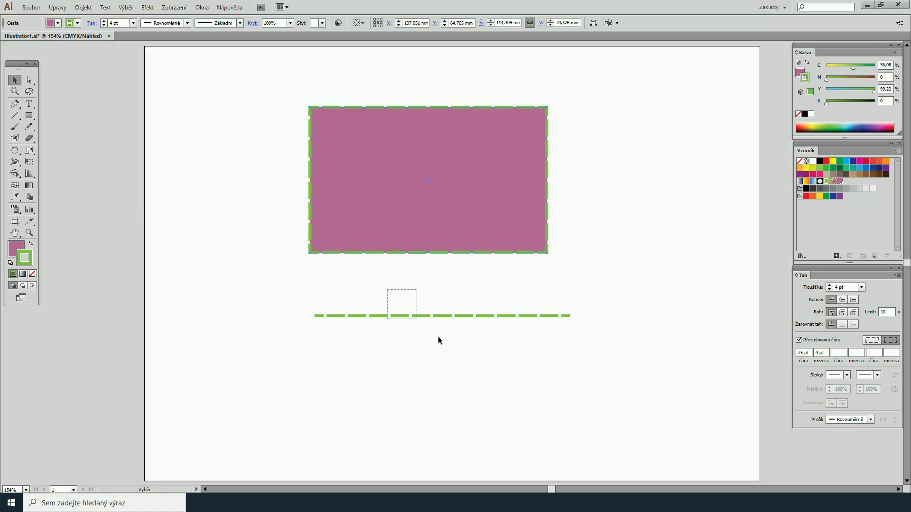
# - Select the green line, turn off Dashed Line so it's solid, and show the start arrowhead choices
pyautogui.moveTo(404, 289); pyautogui.dragTo(498, 334)
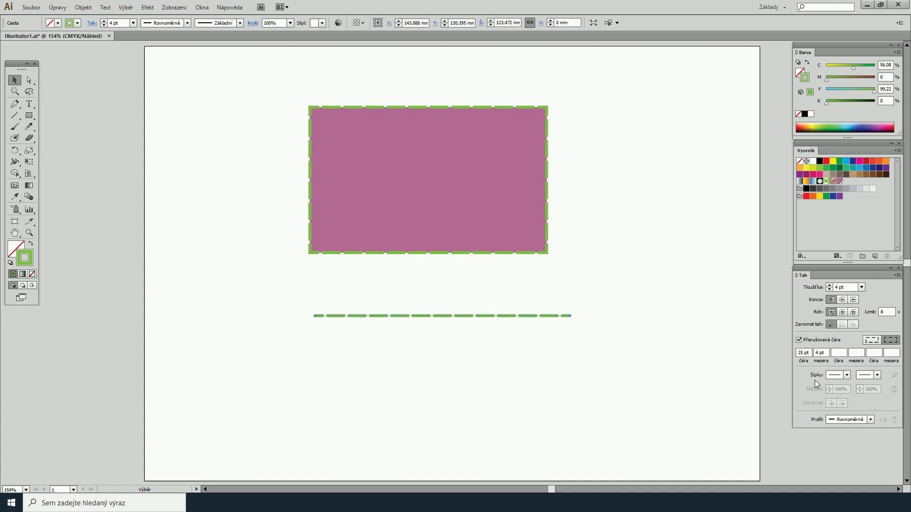
pyautogui.click(803, 352)
pyautogui.click(799, 340)
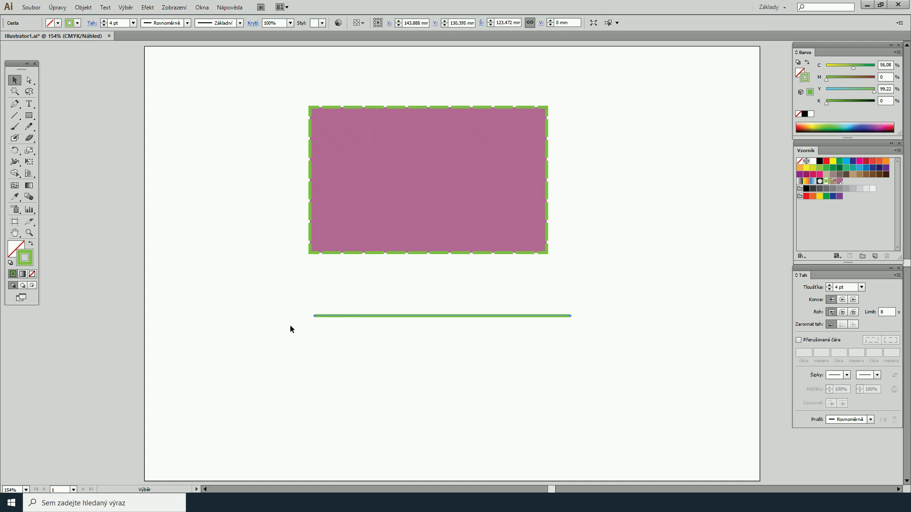
pyautogui.click(847, 376)
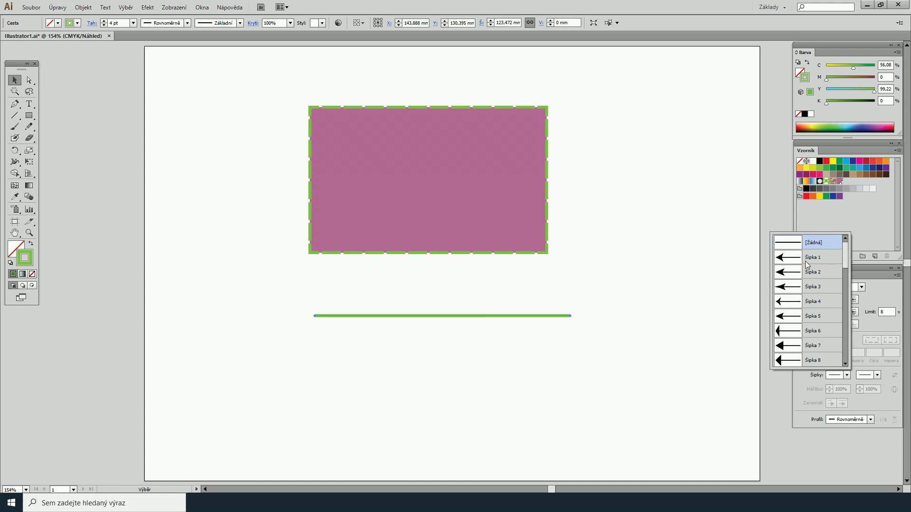
# - Give the green line's start a filled Arrow 9 arrowhead
pyautogui.moveTo(845, 256); pyautogui.dragTo(844, 323)
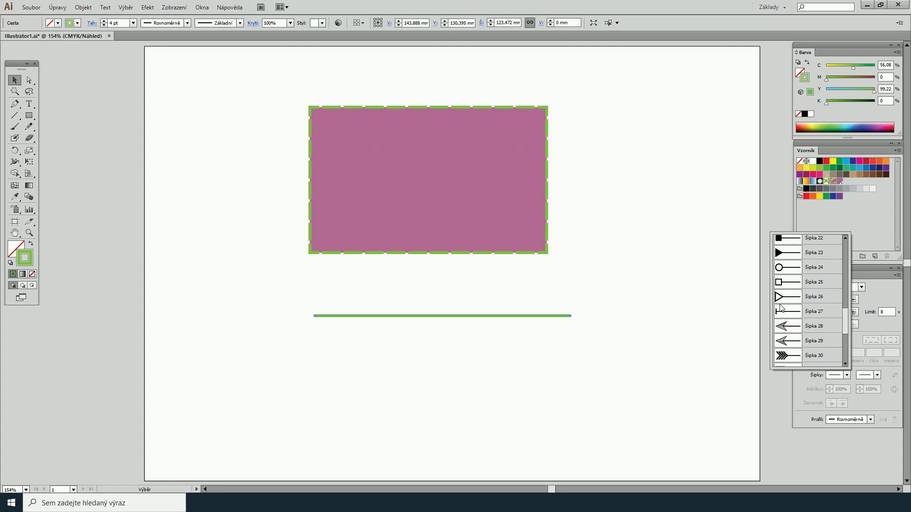
pyautogui.moveTo(845, 317); pyautogui.dragTo(846, 336)
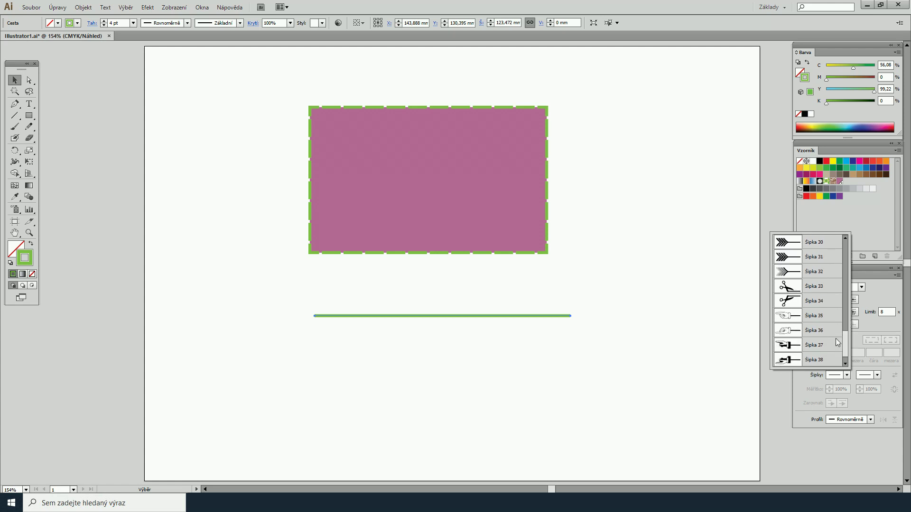
pyautogui.moveTo(845, 338); pyautogui.dragTo(843, 279)
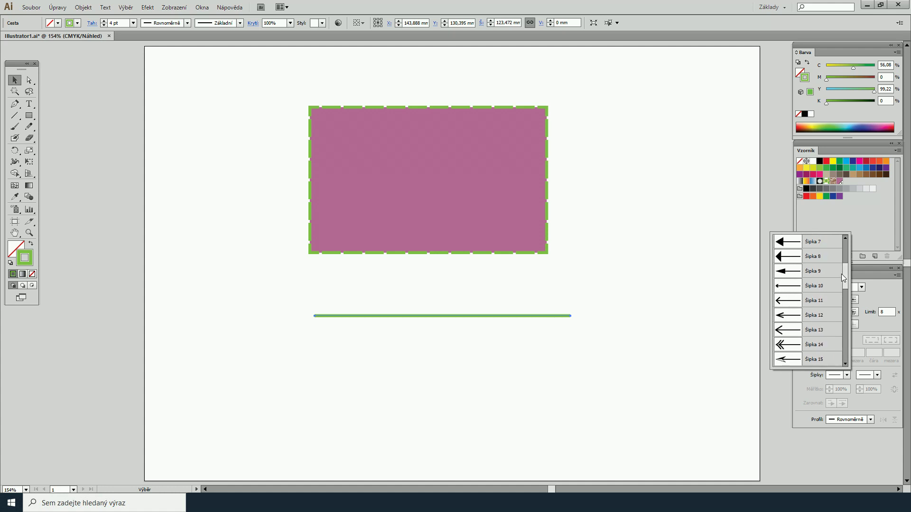
pyautogui.click(781, 271)
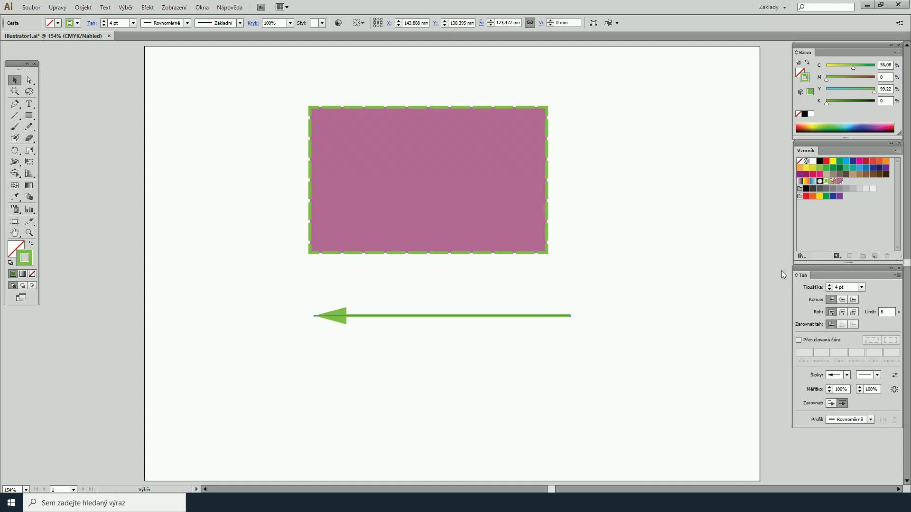
# - Pick an arrow style from the end Arrowheads list for the line's right end
pyautogui.click(877, 375)
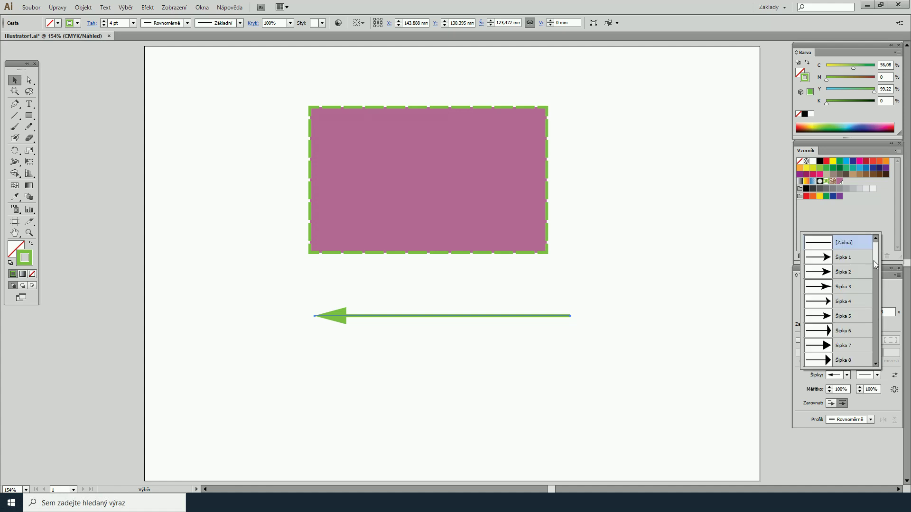
pyautogui.moveTo(876, 263); pyautogui.dragTo(878, 279)
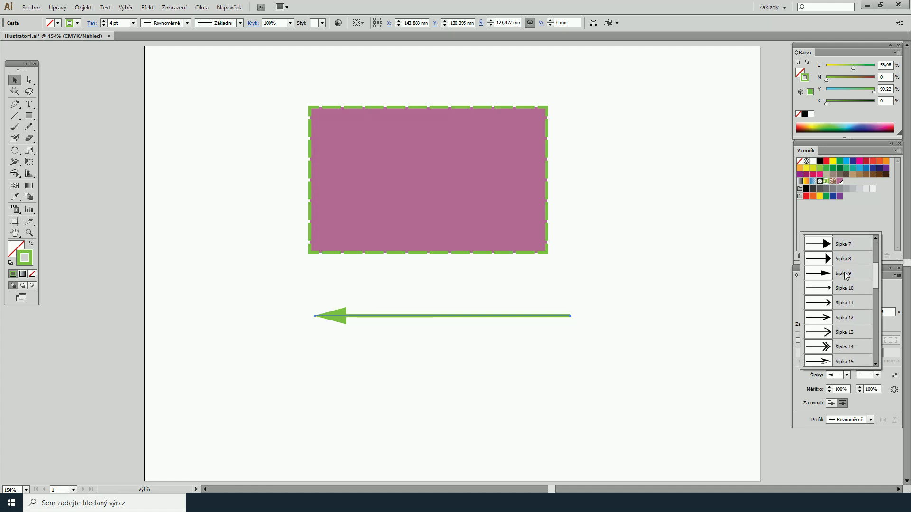
pyautogui.click(845, 274)
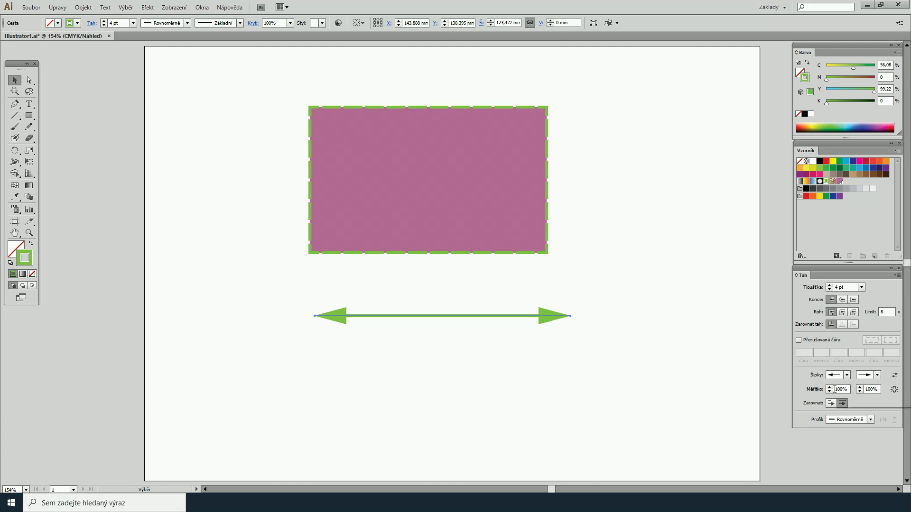
pyautogui.moveTo(842, 386); pyautogui.dragTo(833, 388)
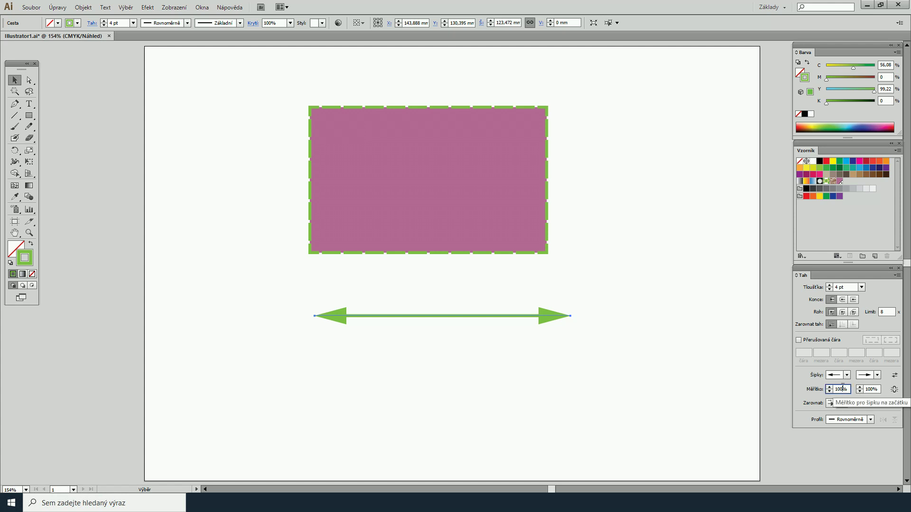
pyautogui.write('200')
pyautogui.press('Return')
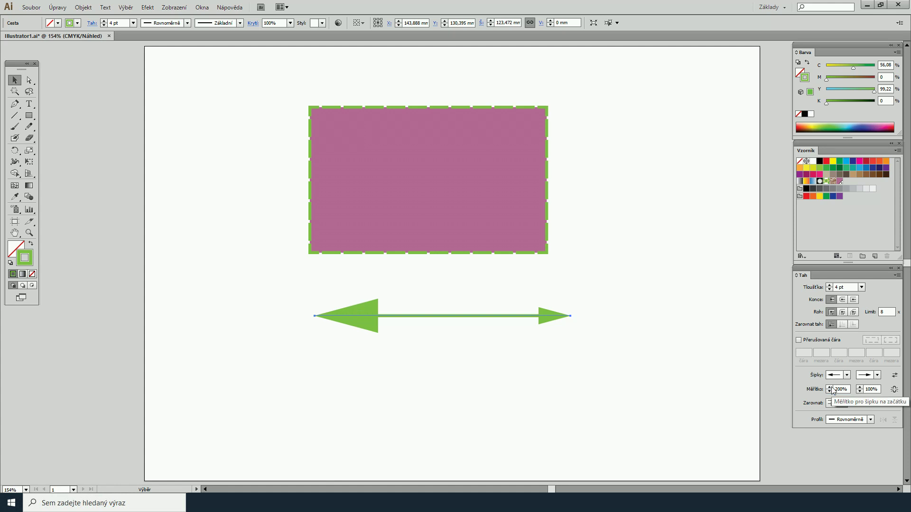
pyautogui.click(872, 389)
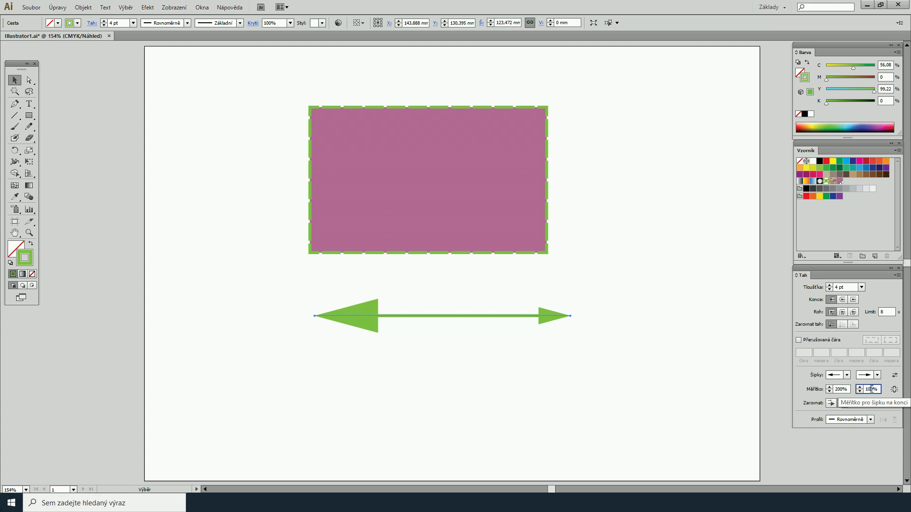
pyautogui.write('50')
pyautogui.press('Return')
pyautogui.click(895, 390)
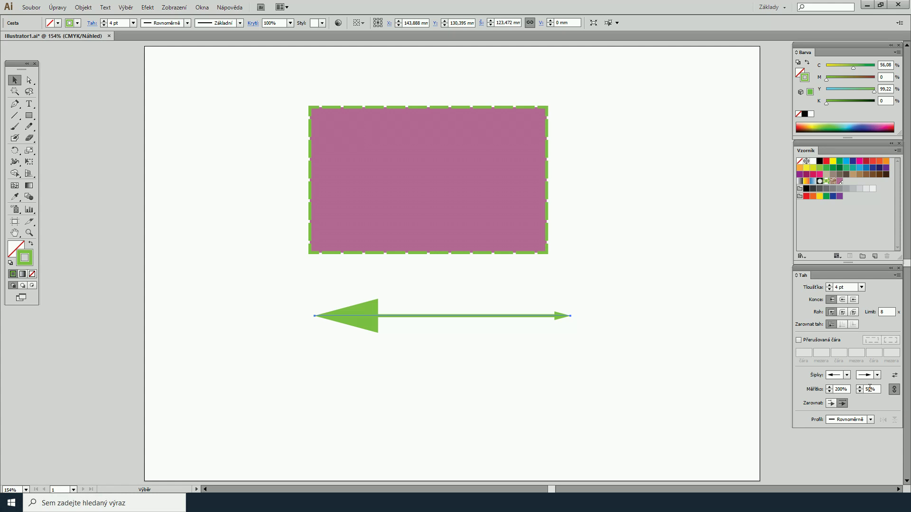
pyautogui.click(868, 389)
pyautogui.write('100')
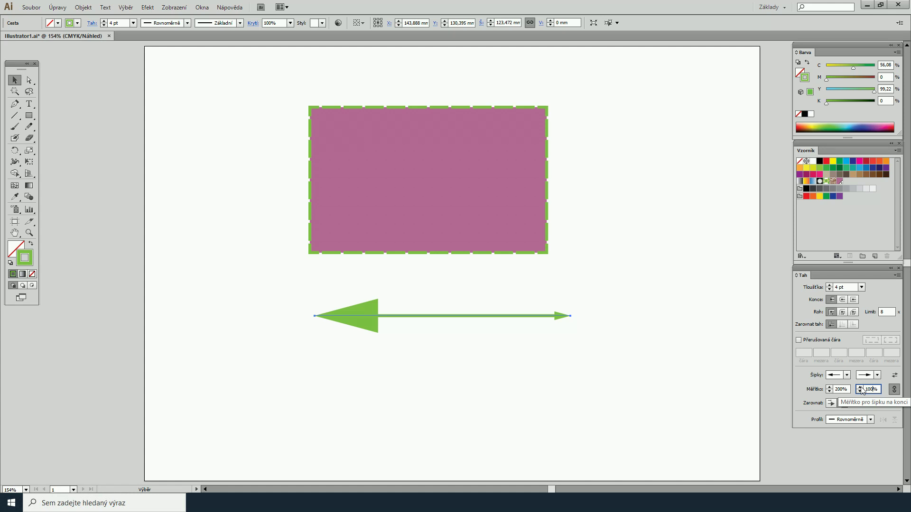
pyautogui.press('Return')
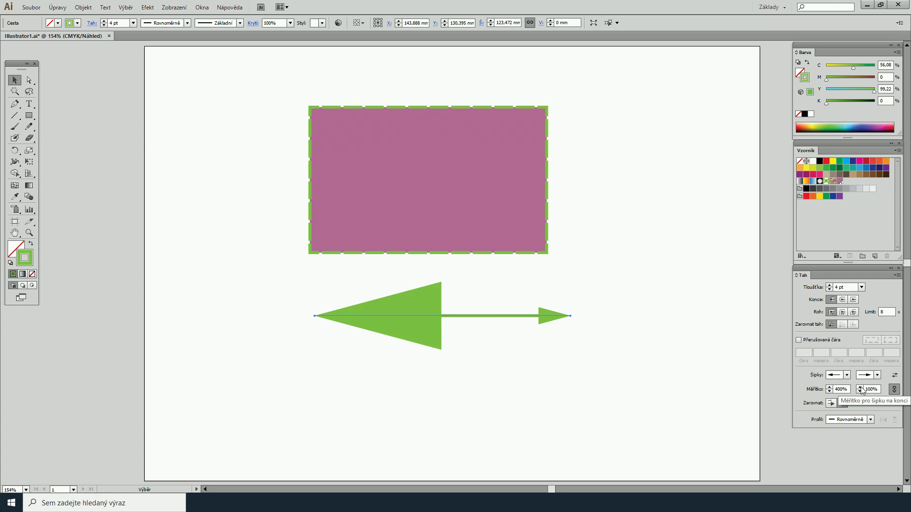
pyautogui.click(894, 390)
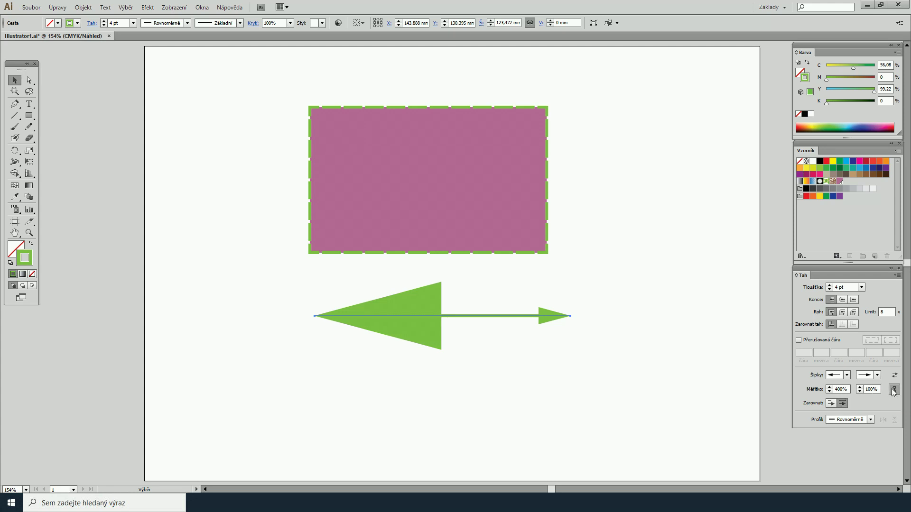
pyautogui.doubleClick(842, 386)
pyautogui.write('100')
pyautogui.press('Return')
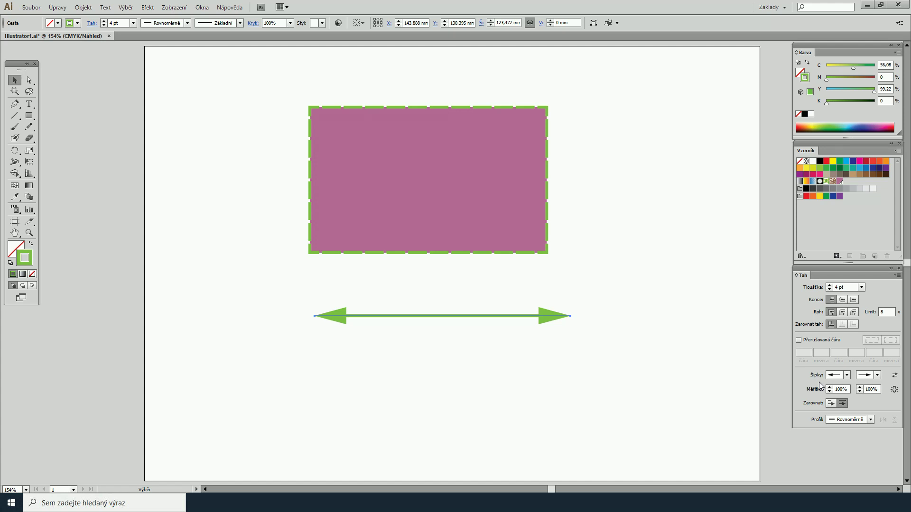
# - Link the arrowhead scales, set both to 200%, and extend the arrow tips beyond the path ends
pyautogui.click(895, 390)
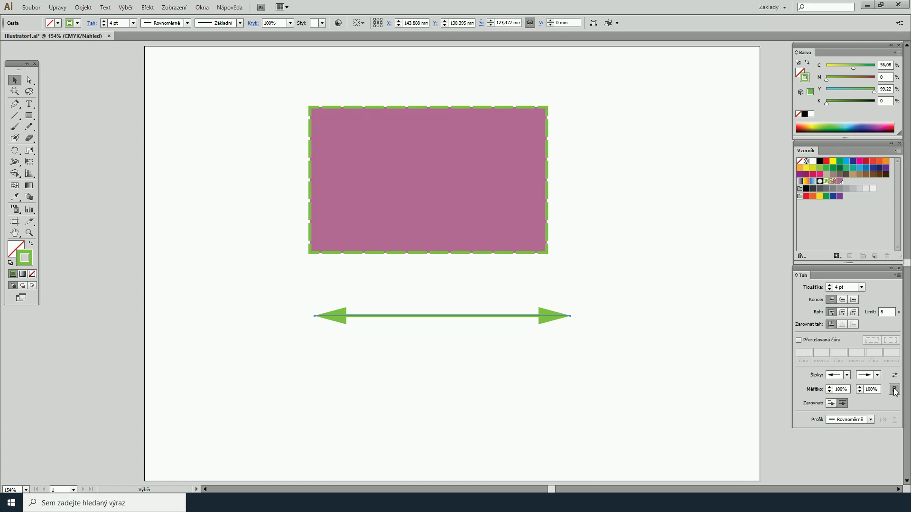
pyautogui.click(837, 389)
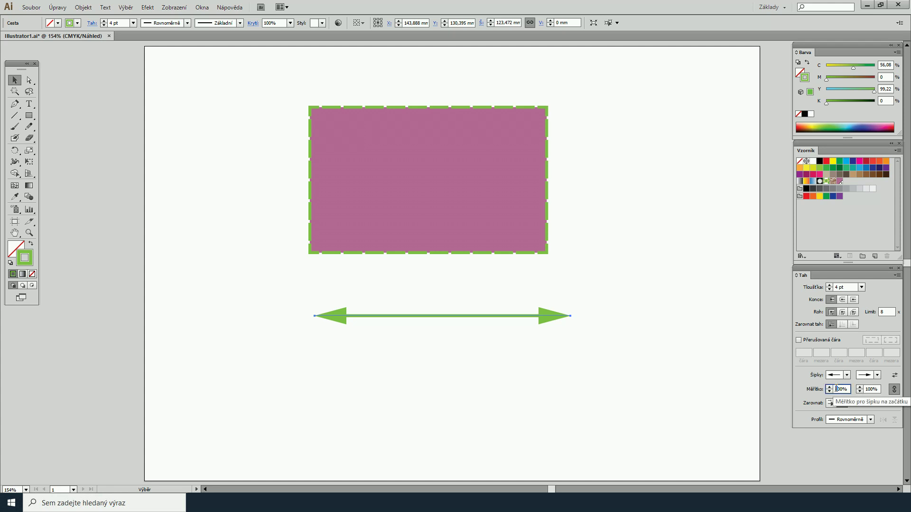
pyautogui.write('200')
pyautogui.press('Return')
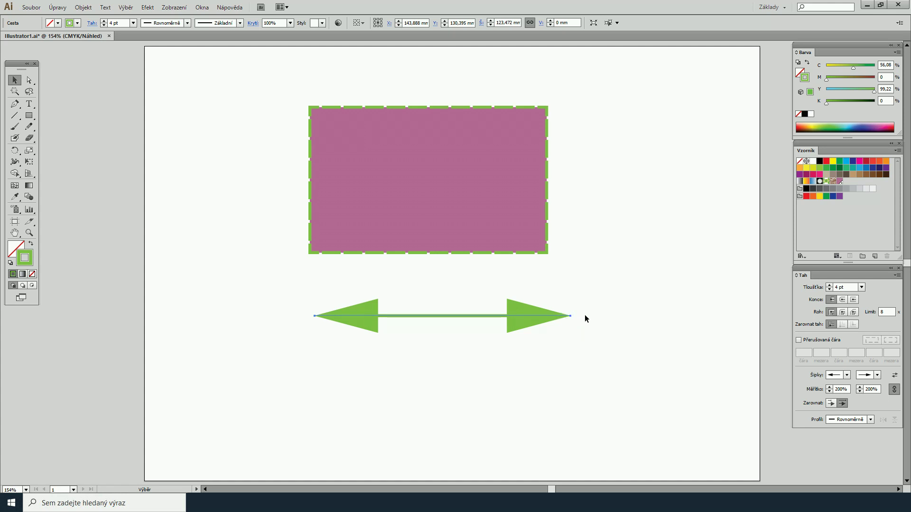
pyautogui.click(830, 404)
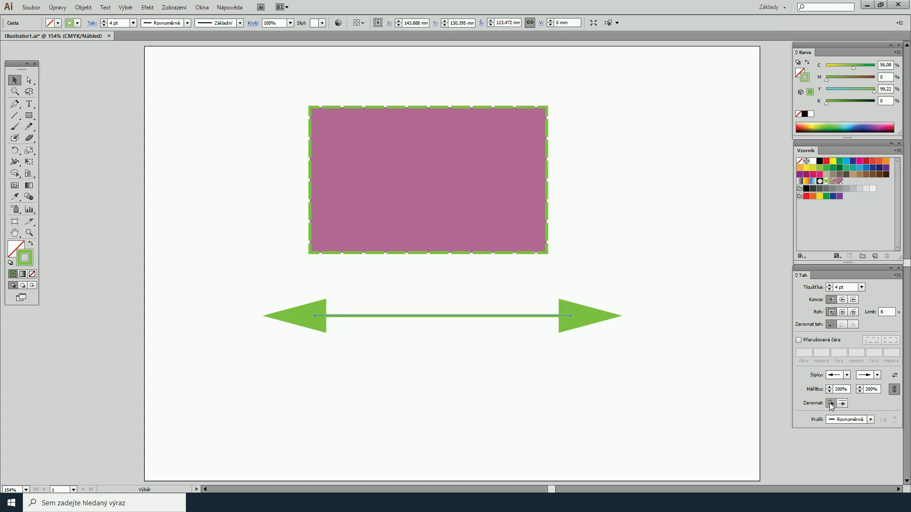
# - Set the arrowhead alignment to place the tips exactly at the path ends
pyautogui.click(842, 404)
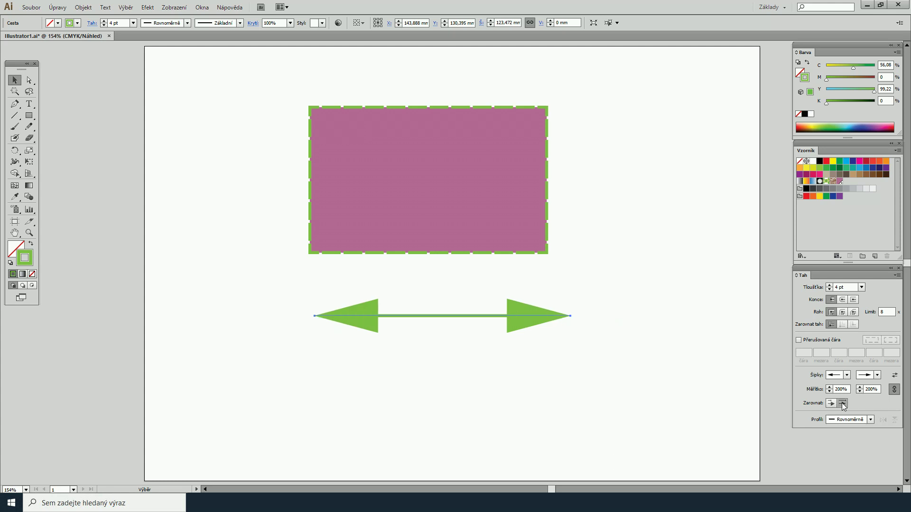